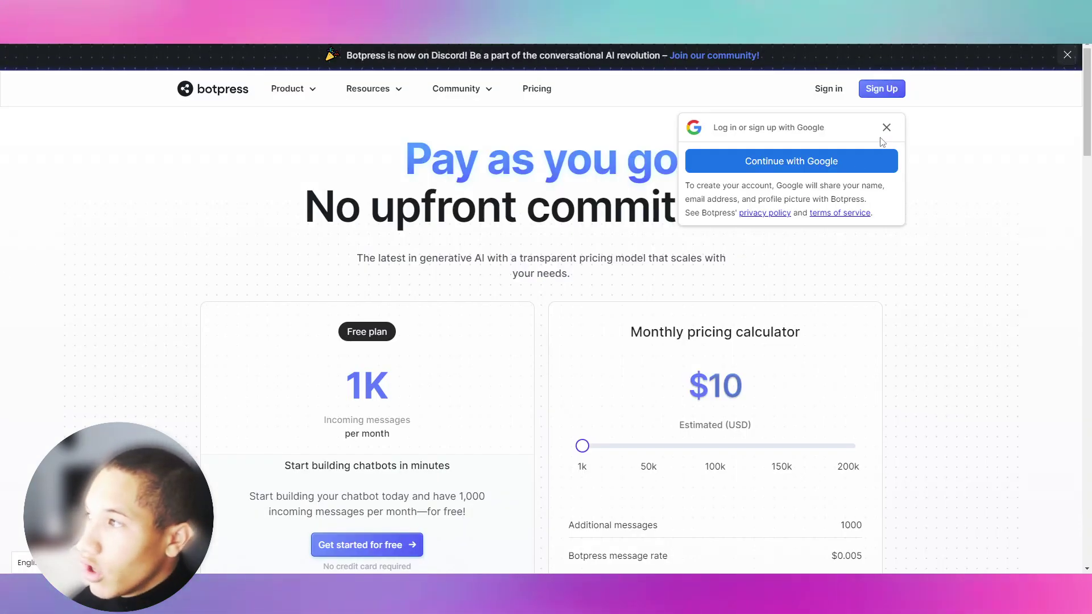
Dismiss the Google sign-in prompt and check the monthly pricing calculator's estimates for 100k and 200k messages
left_click(887, 125)
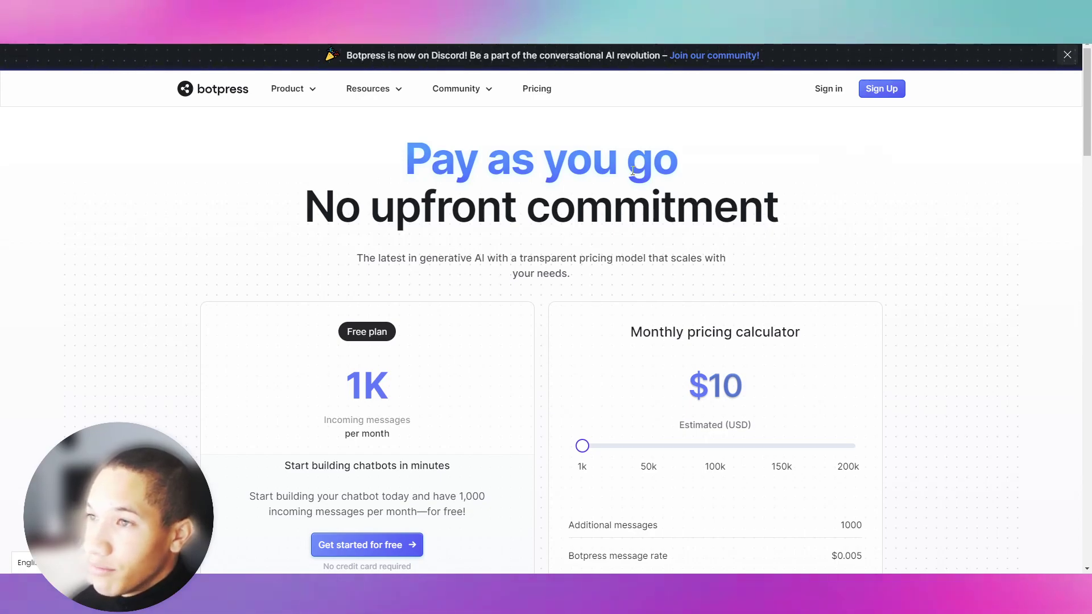
scroll(442, 365, "down", 2)
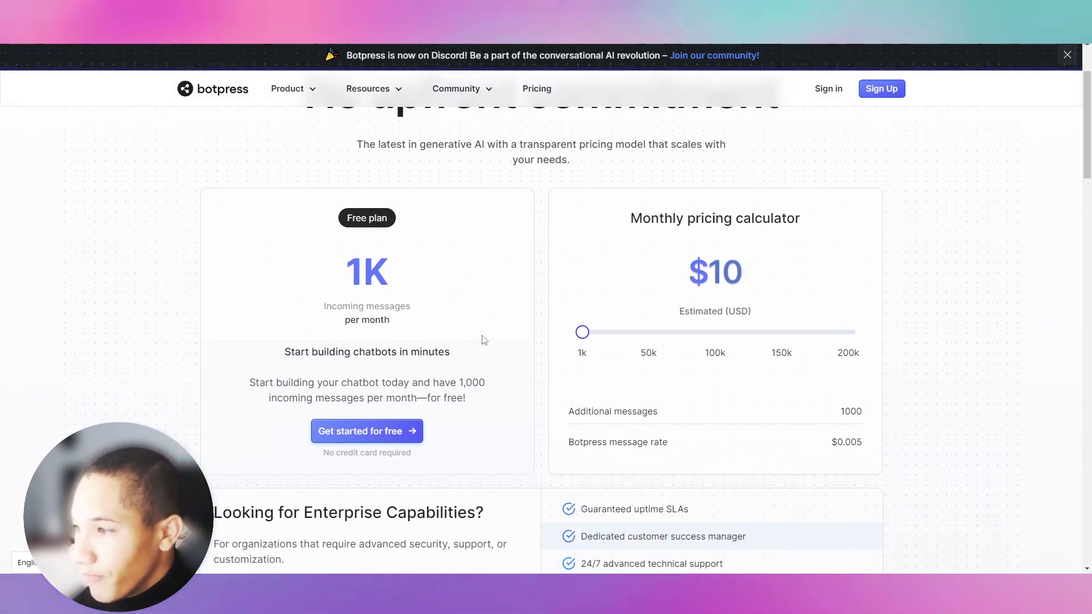
left_click(710, 339)
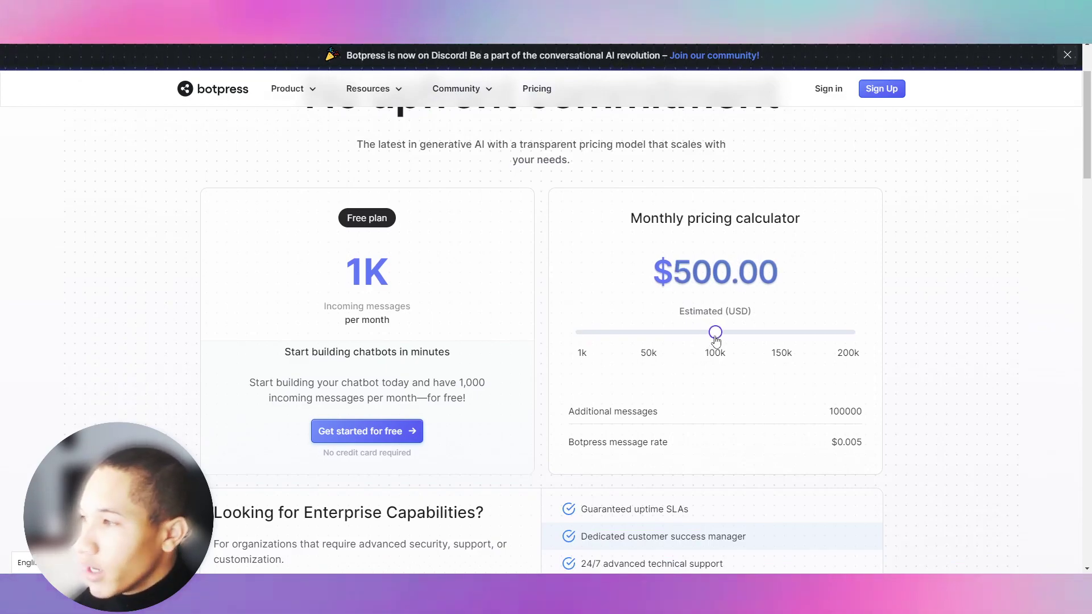
left_click_drag(715, 340, 862, 335)
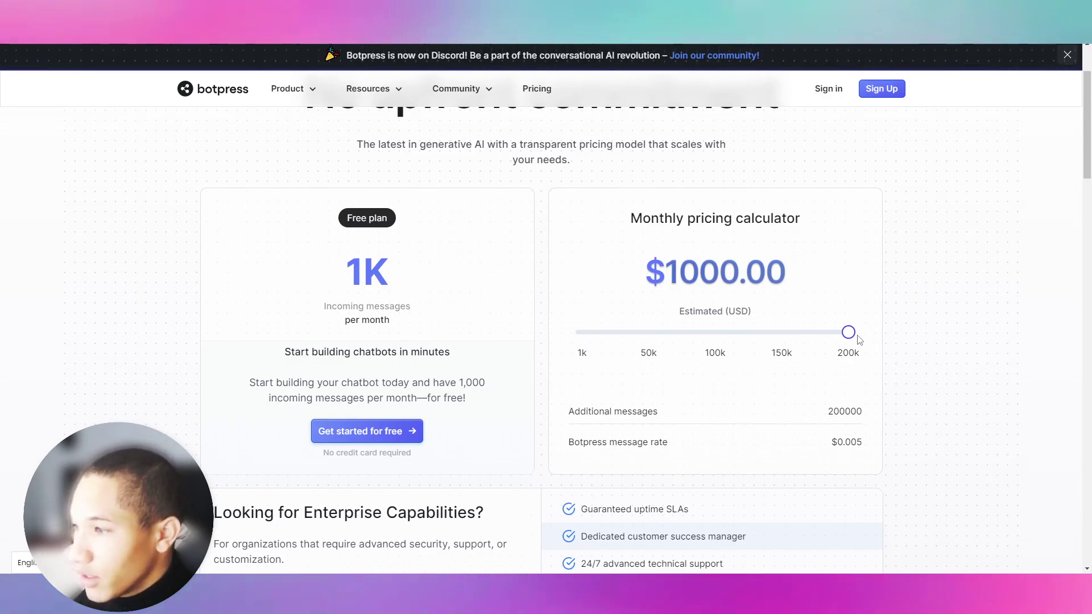
scroll(836, 364, "down", 1)
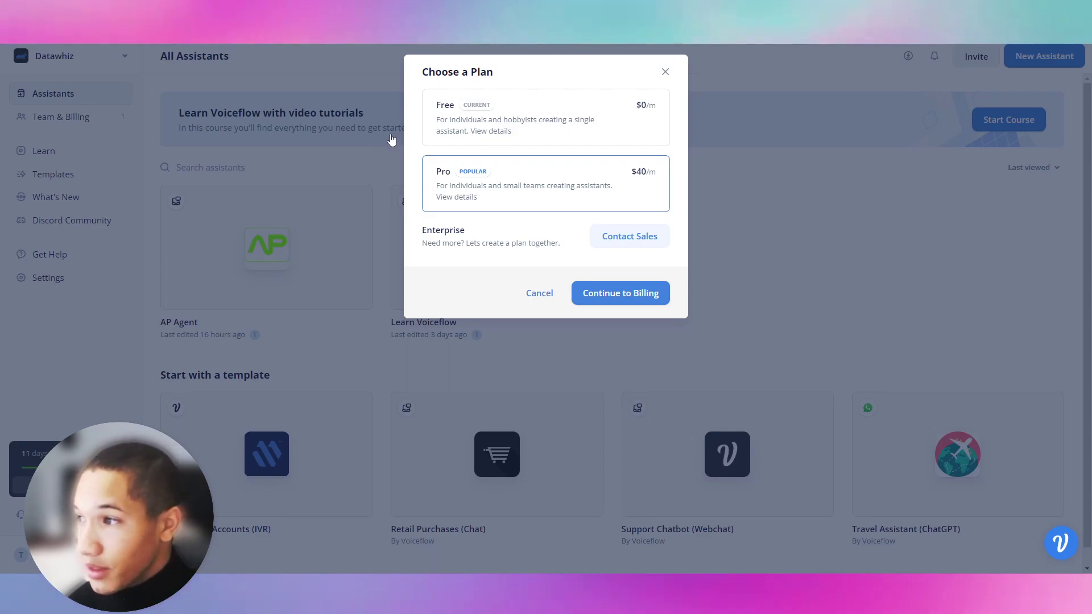
Switch to Voiceflow, dismiss the plan chooser and open the AP Agent assistant in the designer
left_click(221, 320)
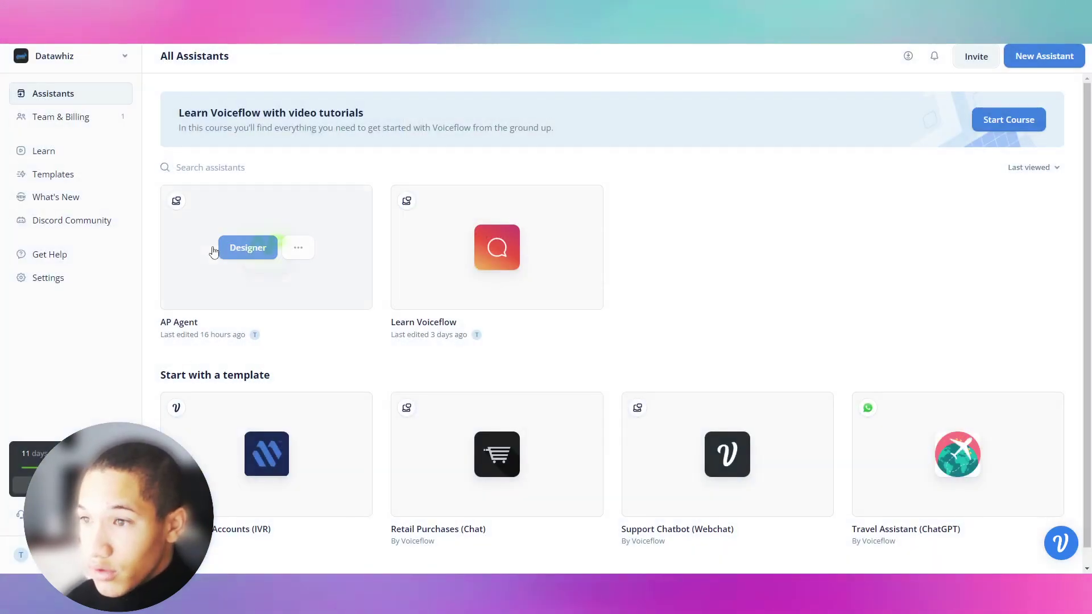
left_click(248, 248)
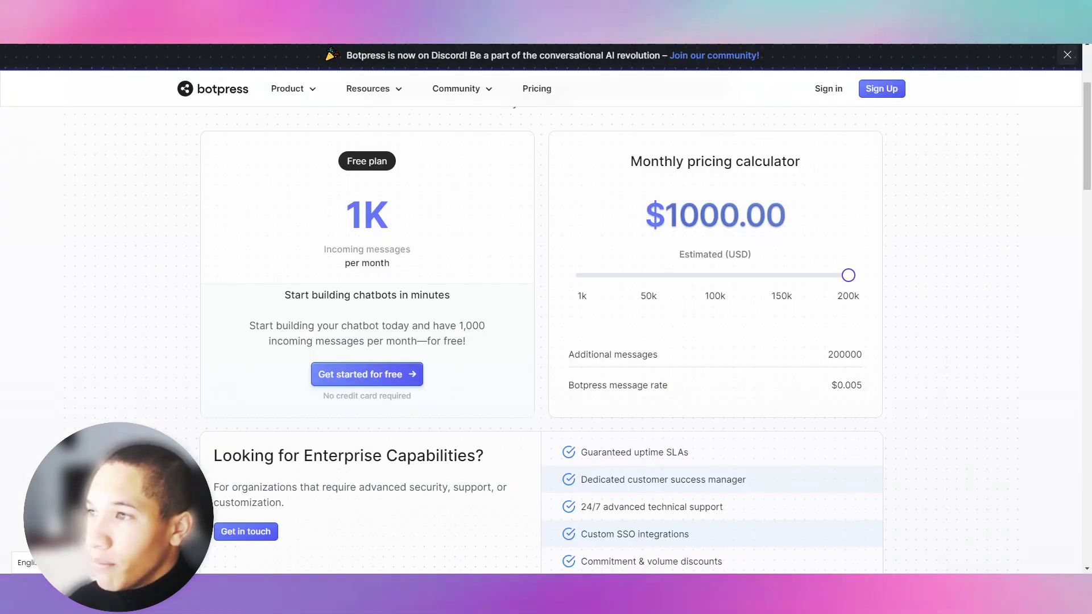
Switch to Botpress, sign in and open the unpublished reasonable-mallard chatbot for editing in the Studio
mouse_move(310, 110)
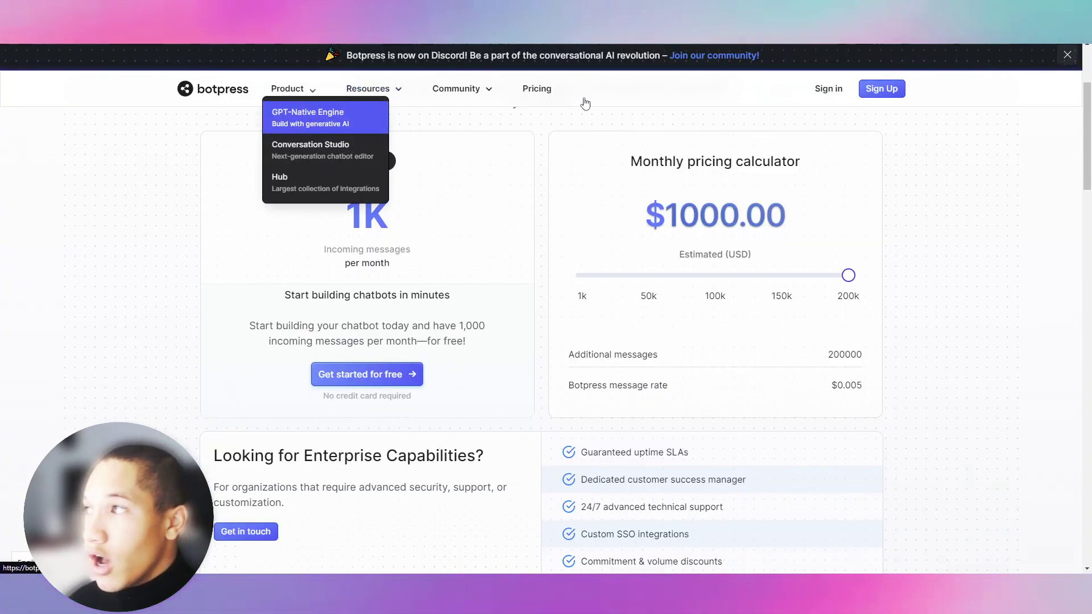
left_click(814, 92)
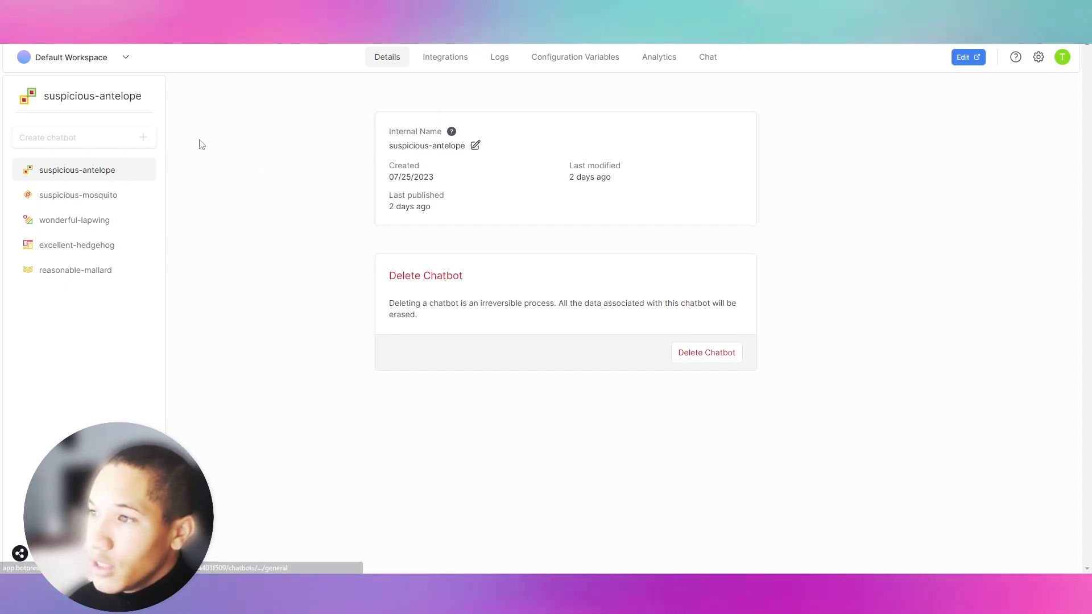
left_click(69, 270)
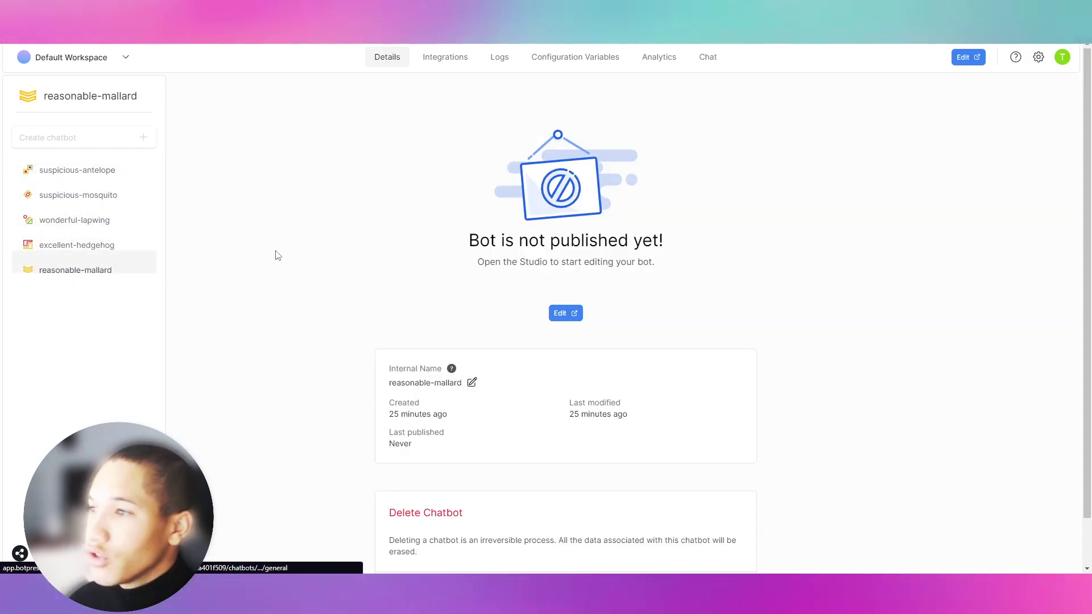
left_click(558, 313)
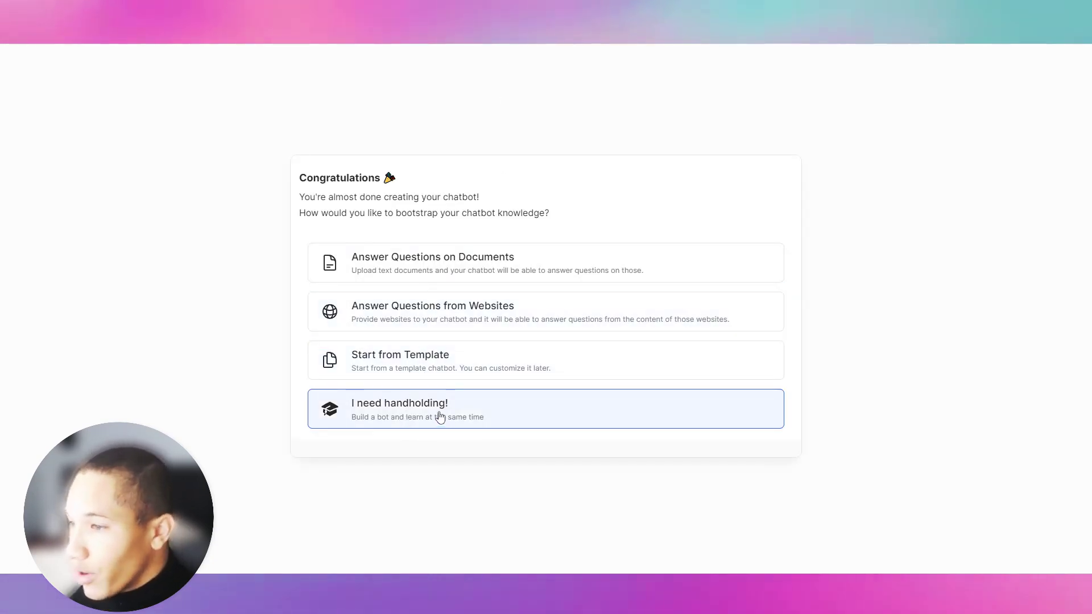
Bootstrap the chatbot to answer questions on documents using "Welcome to DataWhiz .pdf", and say hello to it
left_click(435, 278)
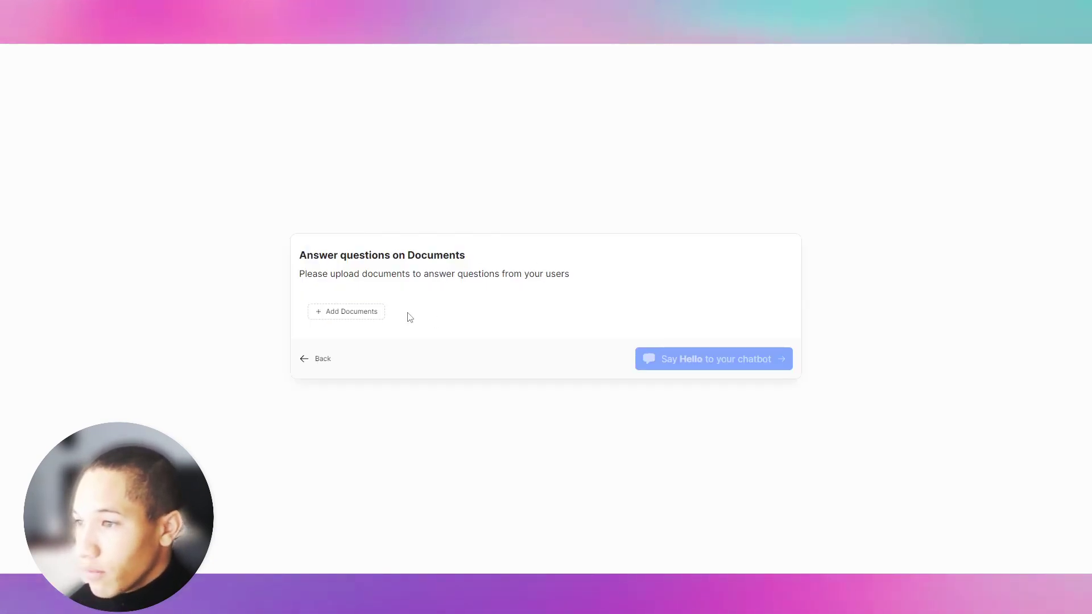
left_click(346, 312)
left_click(542, 290)
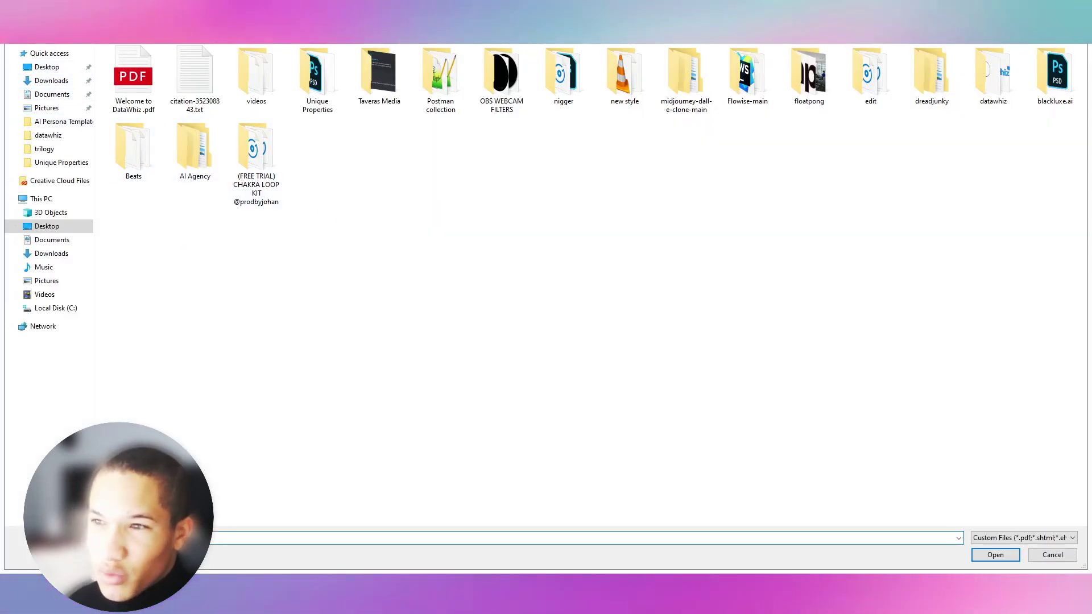
double_click(133, 76)
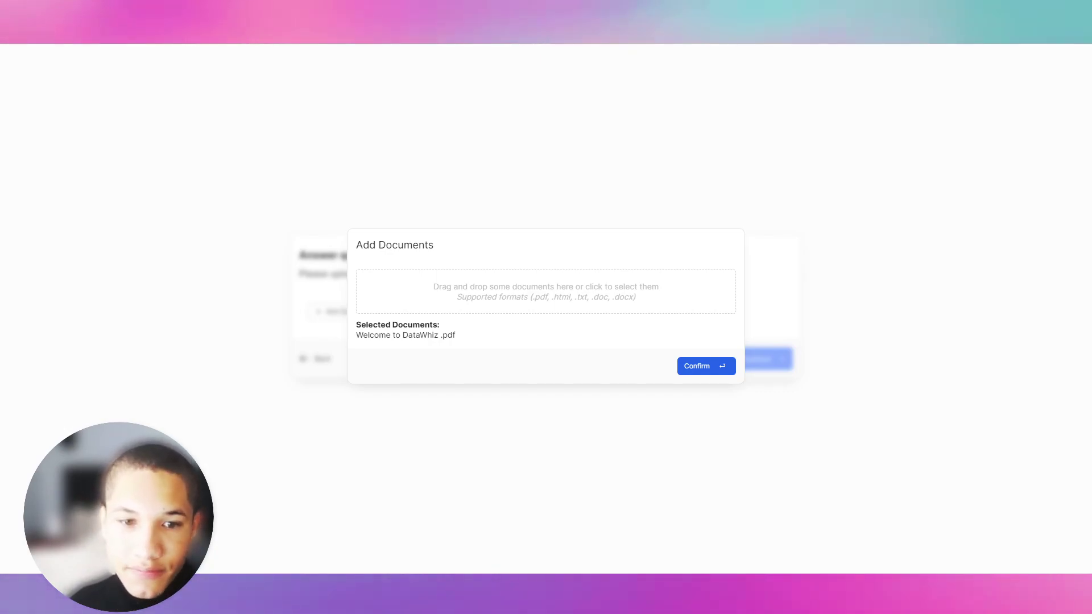
left_click(700, 368)
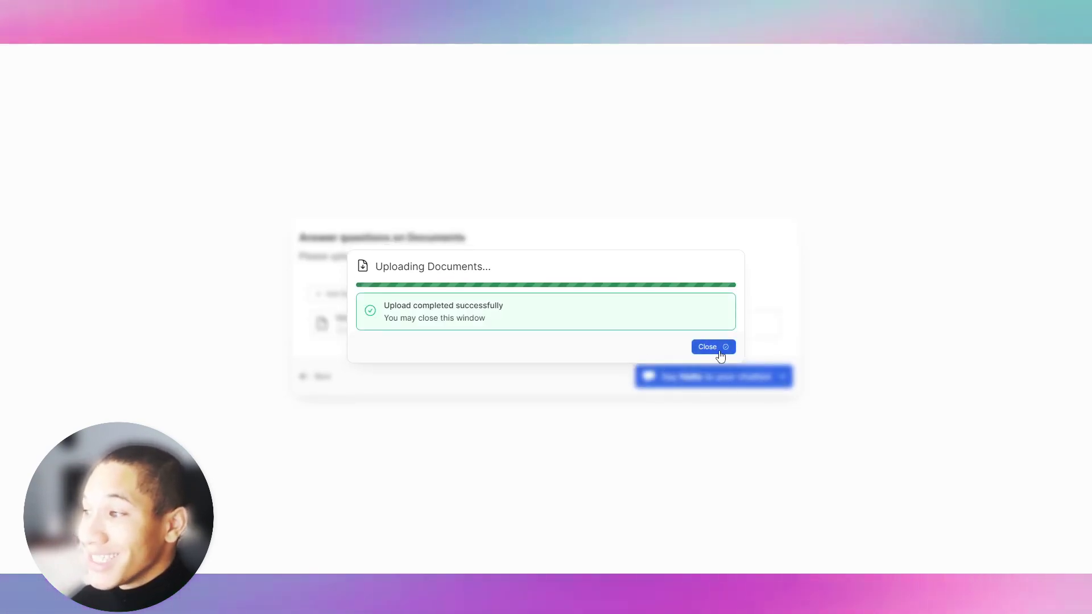
left_click(714, 347)
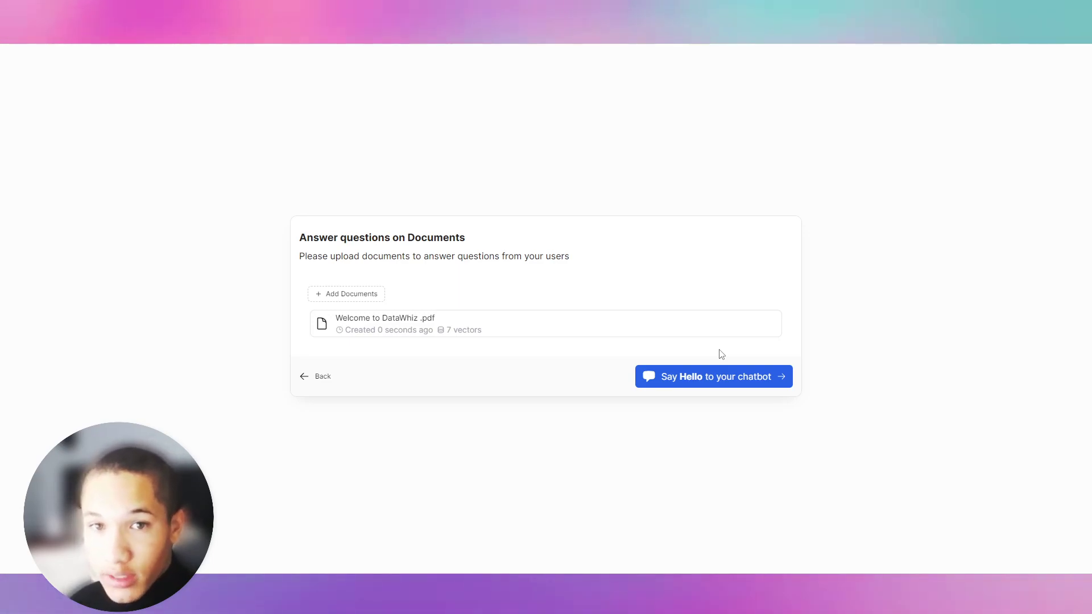
left_click(720, 384)
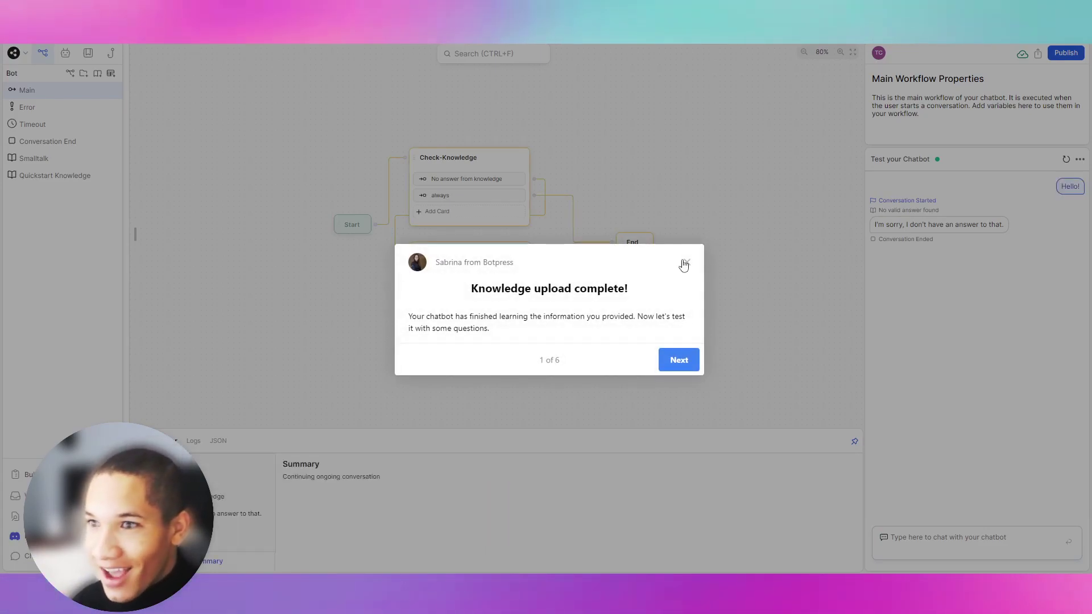
Dismiss the onboarding tour and delete the Check-Knowledge node with its content from the Main workflow
left_click(687, 262)
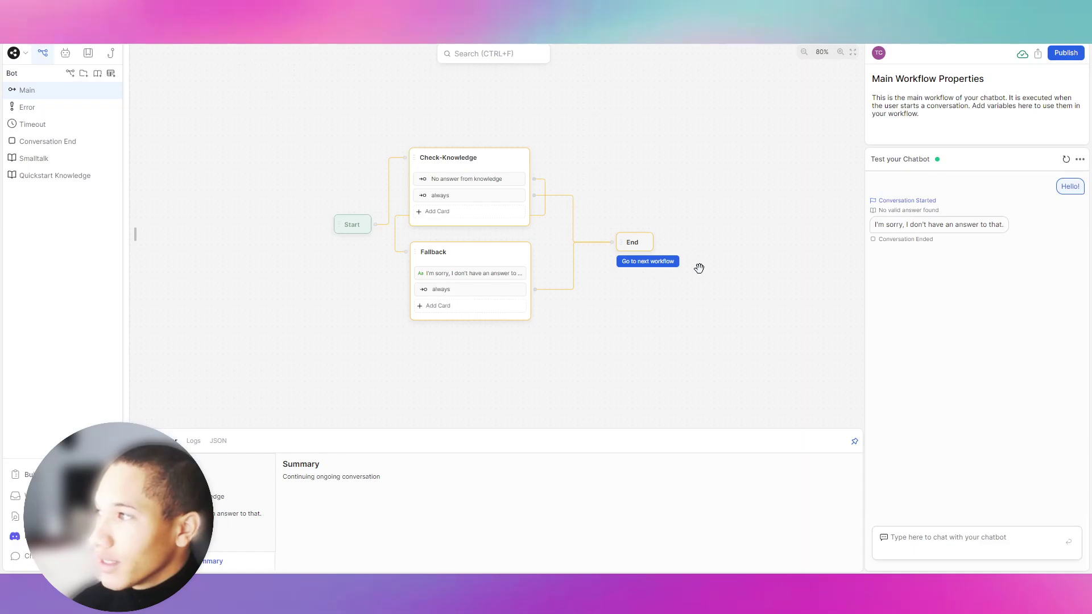
left_click(534, 207)
left_click_drag(535, 207, 571, 159)
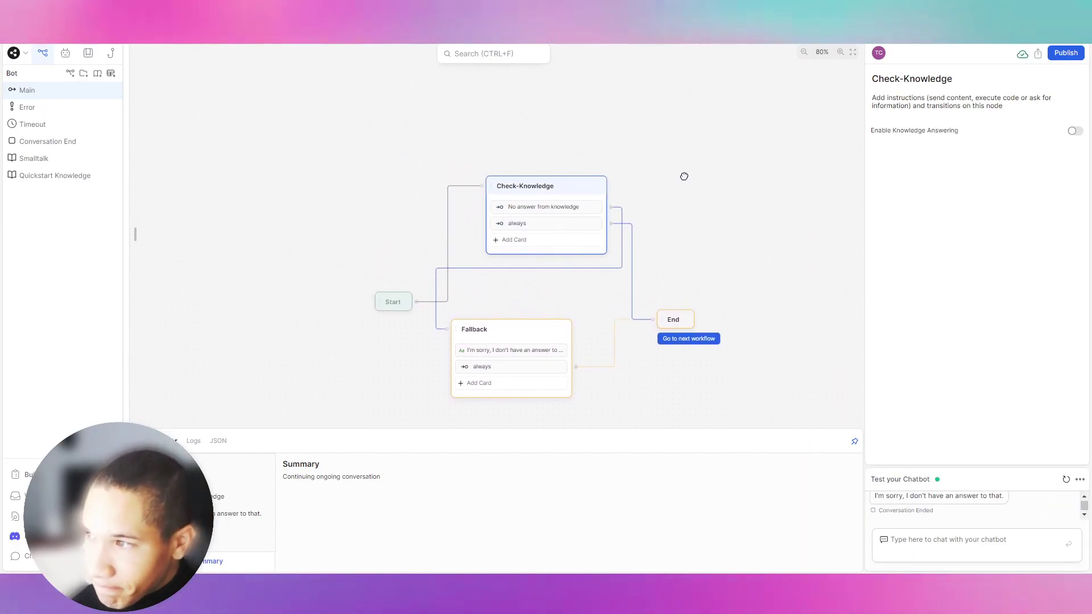
left_click_drag(684, 176, 605, 185)
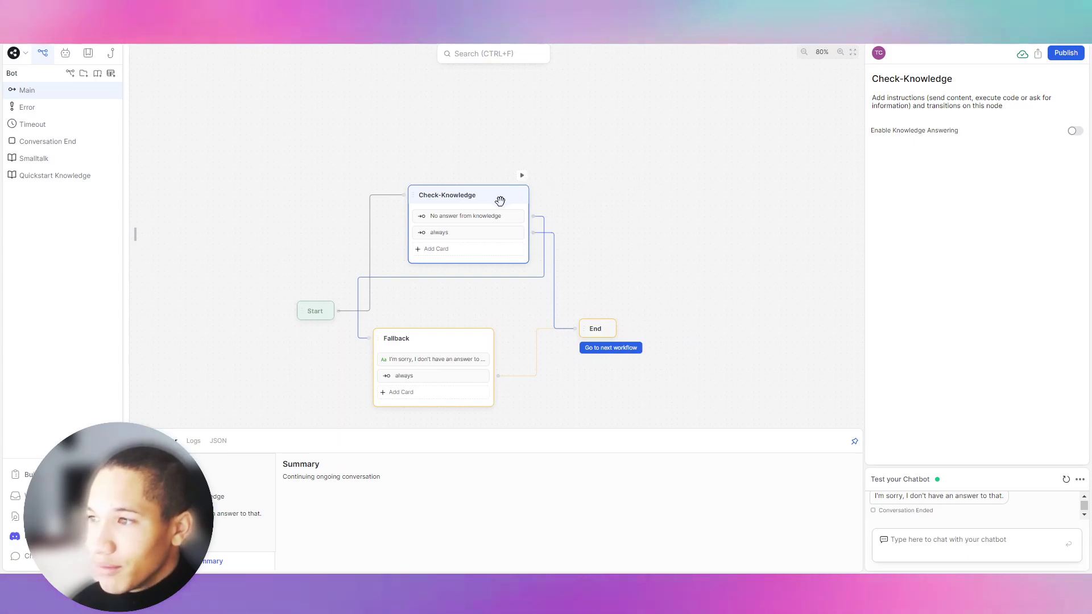
key("Delete")
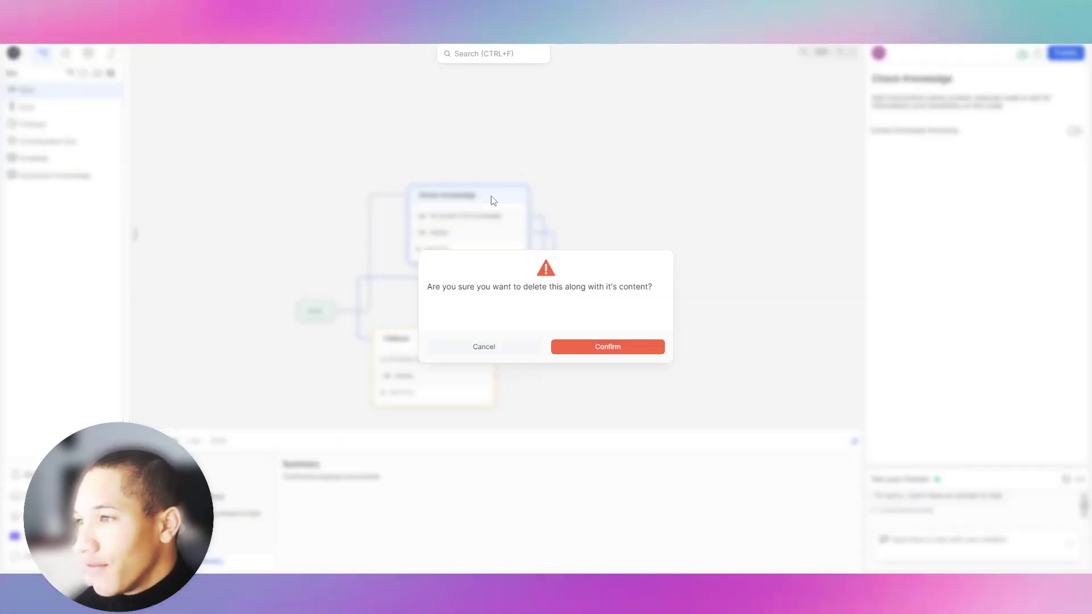
left_click(564, 347)
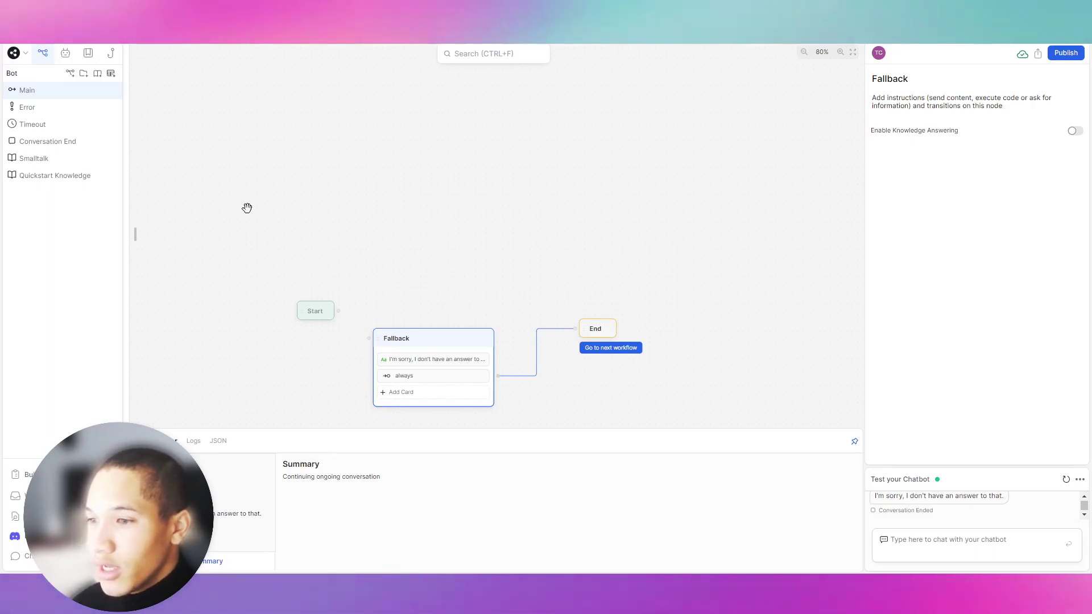
Examine the card library's messaging, execute, flow logic, AI and information-capture cards
mouse_move(132, 200)
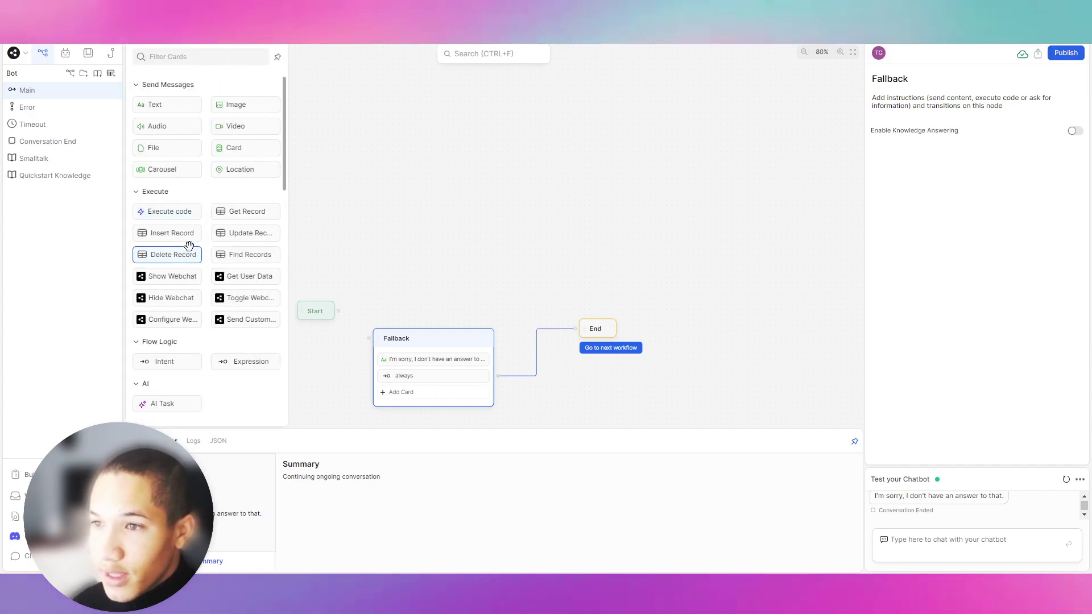
scroll(183, 245, "down", 5)
scroll(182, 252, "down", 3)
scroll(161, 231, "up", 5)
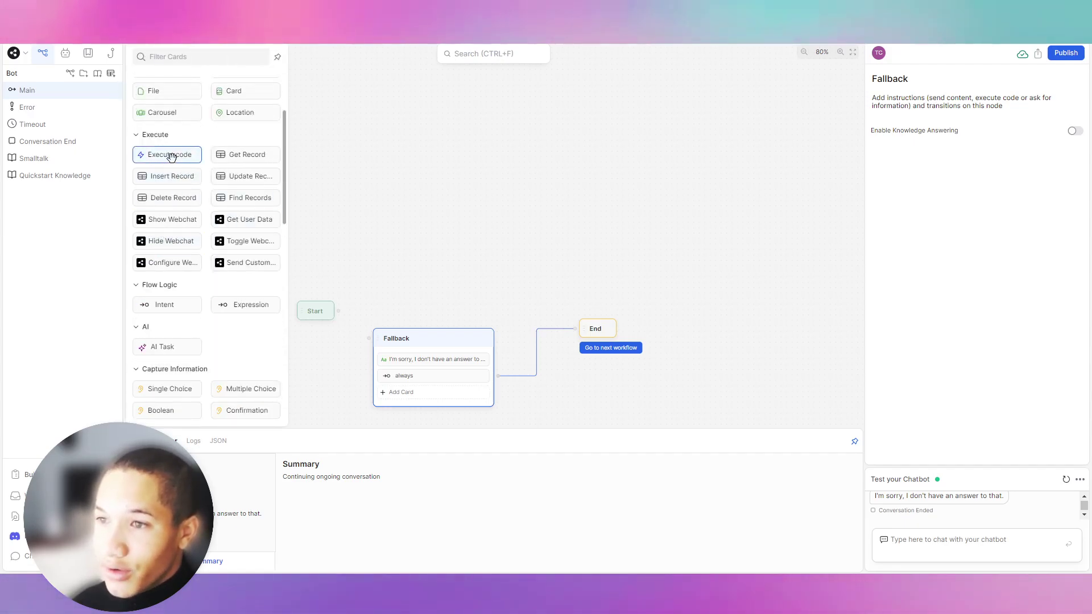
scroll(175, 227, "down", 4)
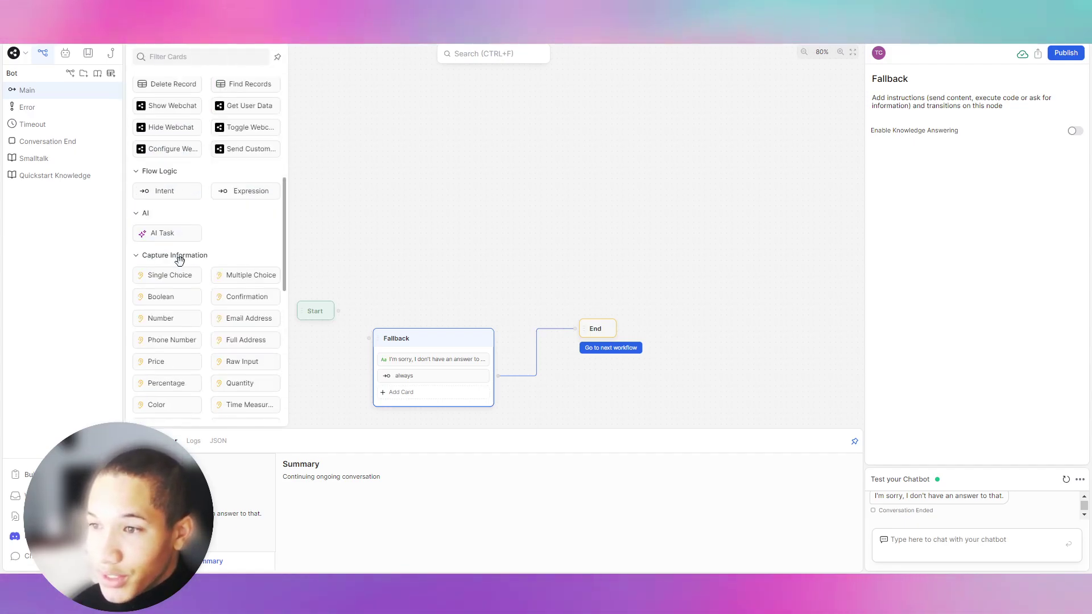
scroll(171, 251, "down", 2)
scroll(167, 248, "up", 7)
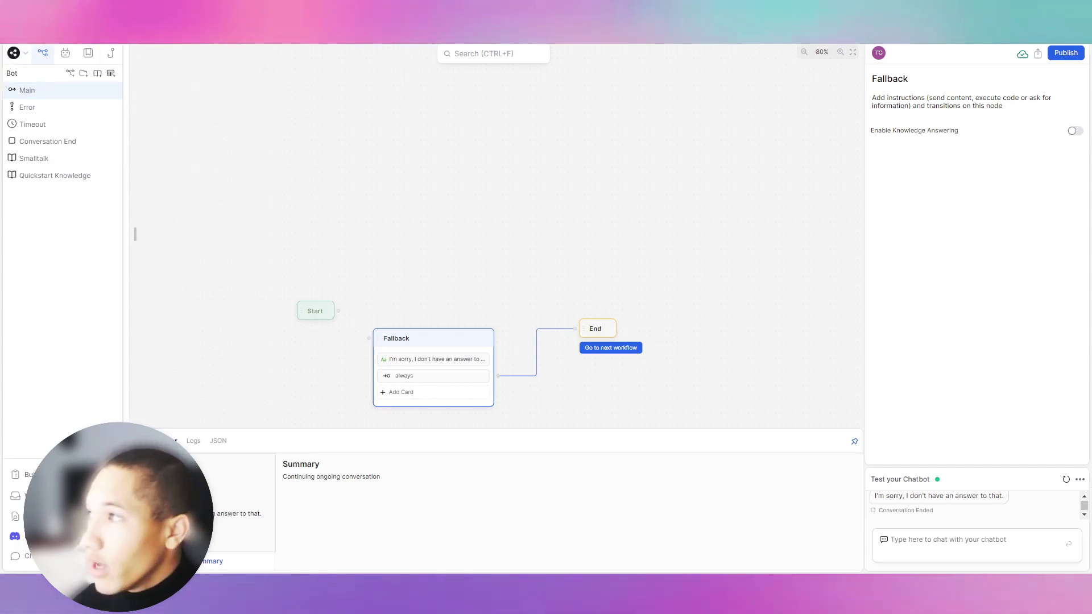
Publish the chatbot and use its share option
left_click(1048, 52)
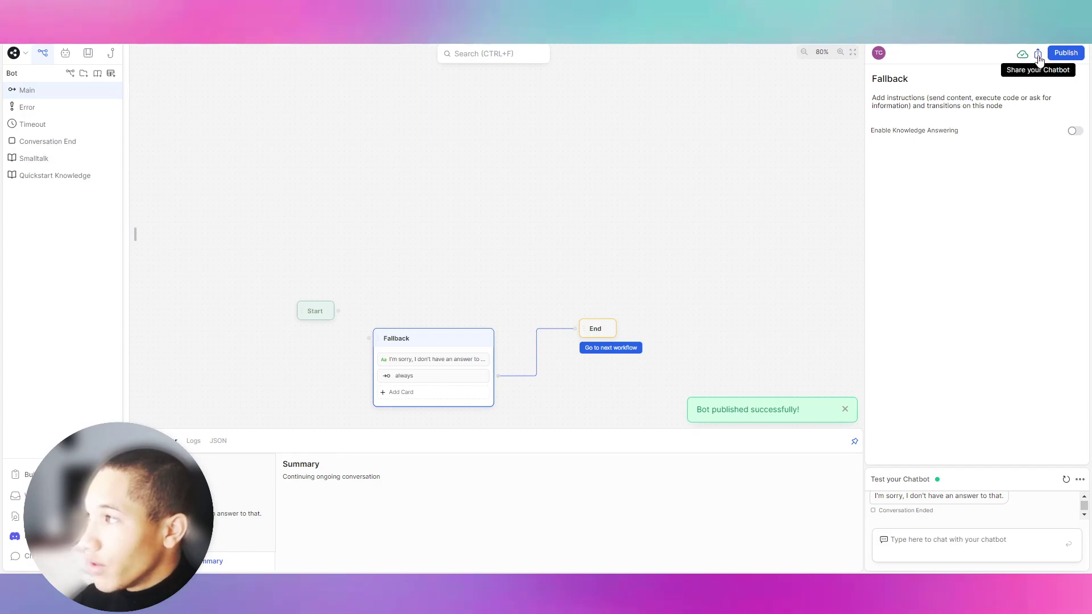
left_click(1039, 55)
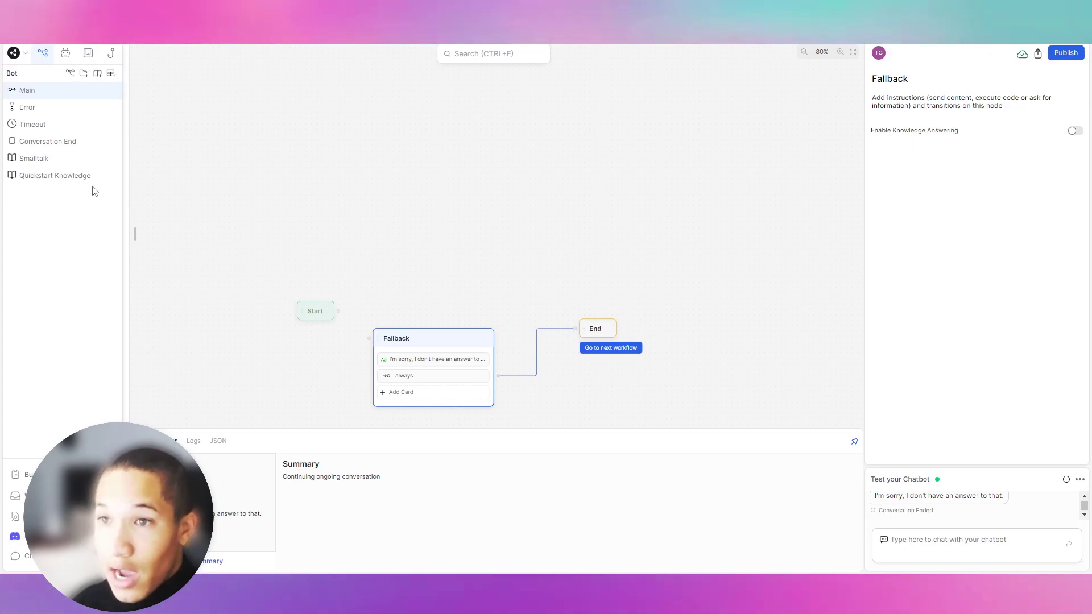
left_click(11, 54)
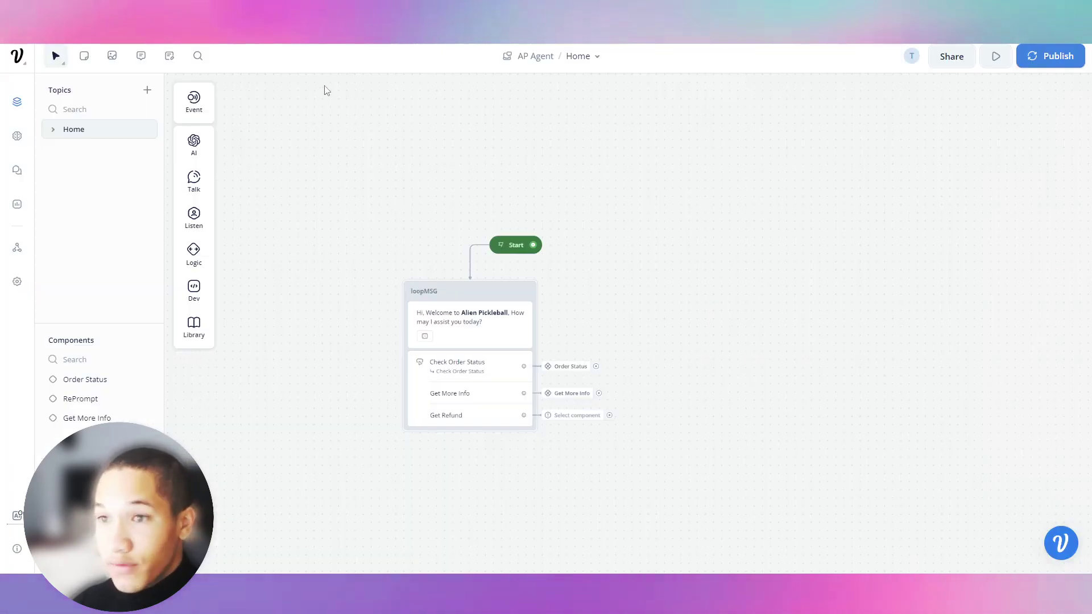
Switch to Voiceflow and return from the AP Agent designer to the assistants dashboard
left_click(12, 67)
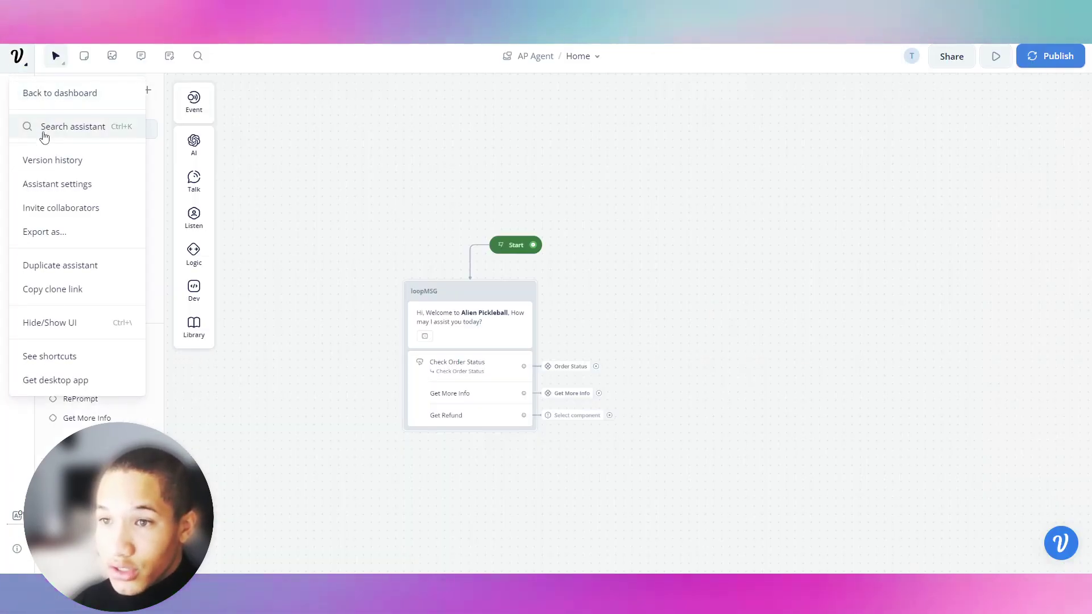
key("Escape")
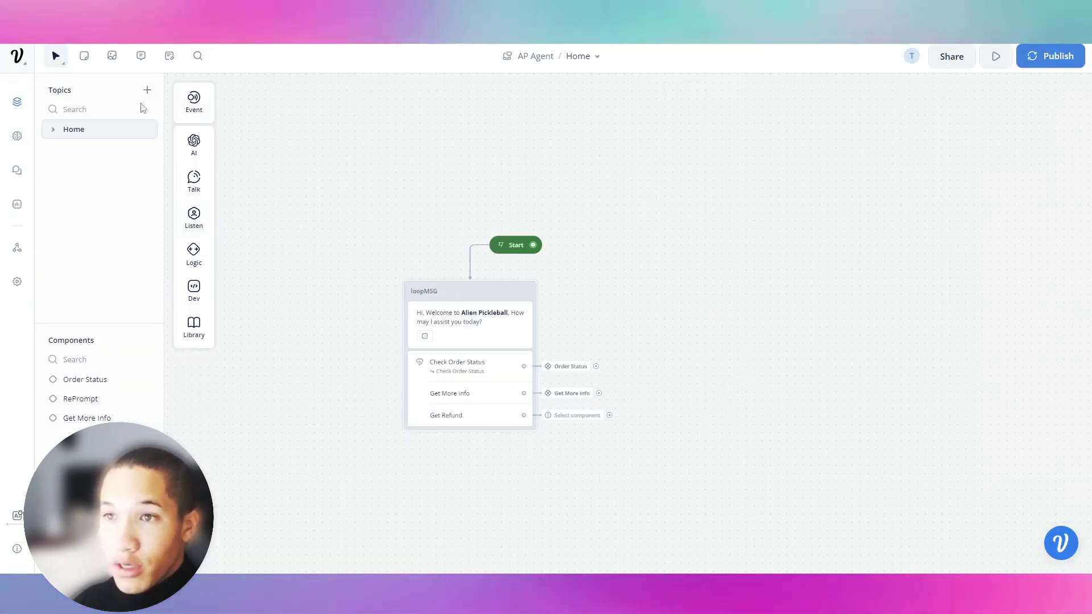
left_click(14, 70)
left_click(35, 94)
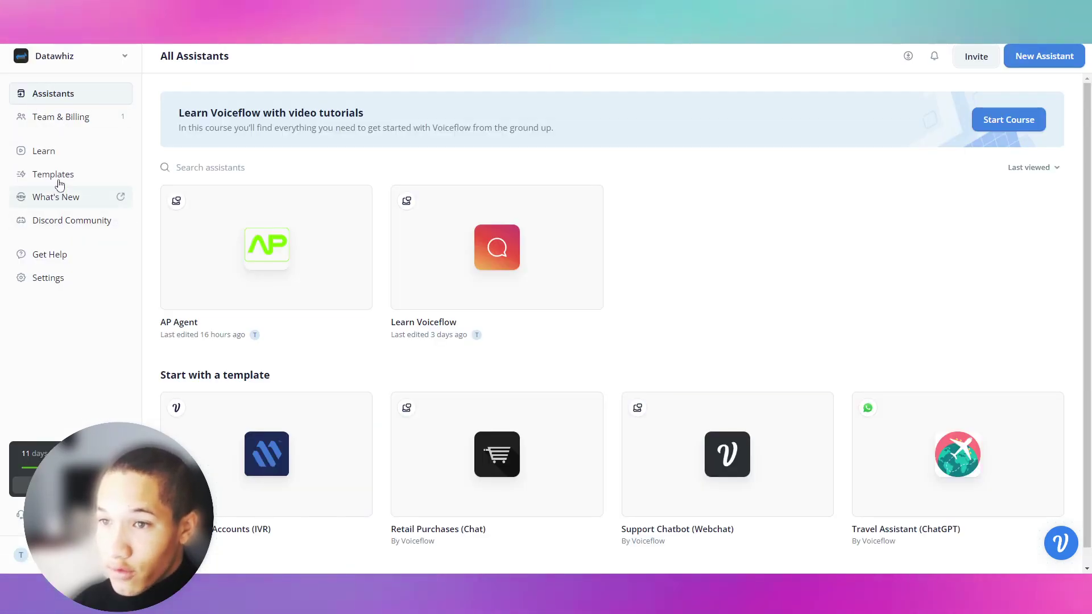
Open Voiceflow's template gallery and examine the pre-built AI agent templates on offer
left_click(54, 175)
scroll(442, 370, "down", 1)
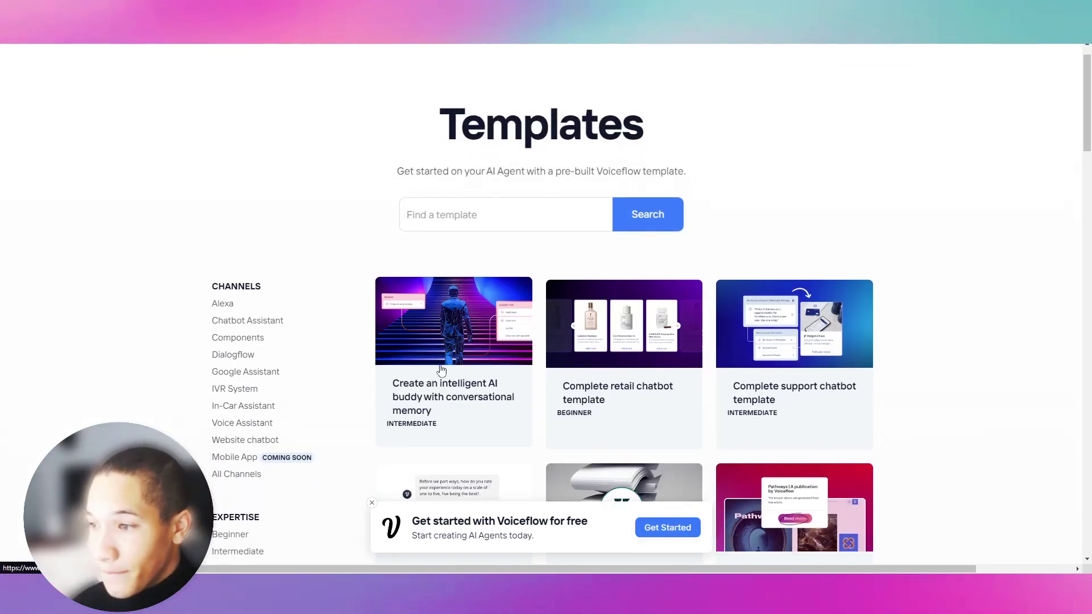
scroll(441, 371, "down", 10)
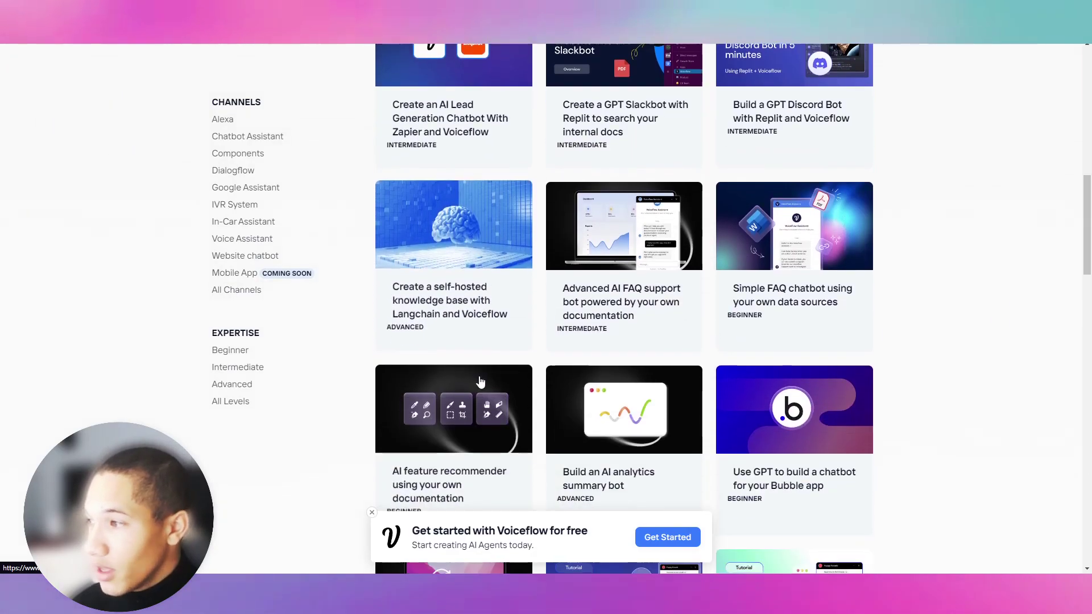
scroll(484, 379, "down", 5)
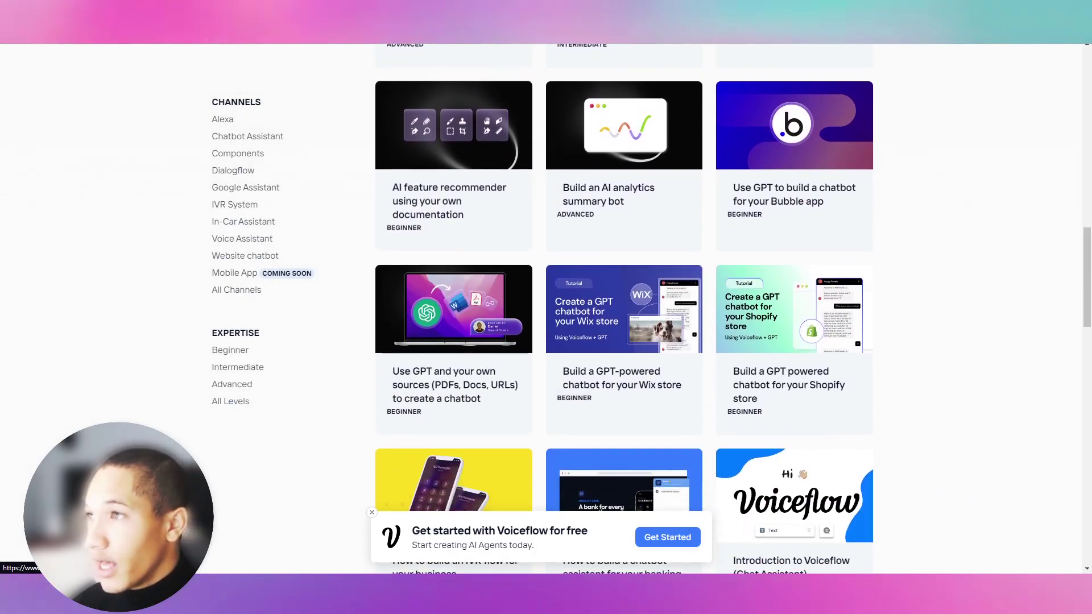
Switch to Botpress and open the integrations of the reasonable-mallard chatbot from its dashboard
key("ctrl+w")
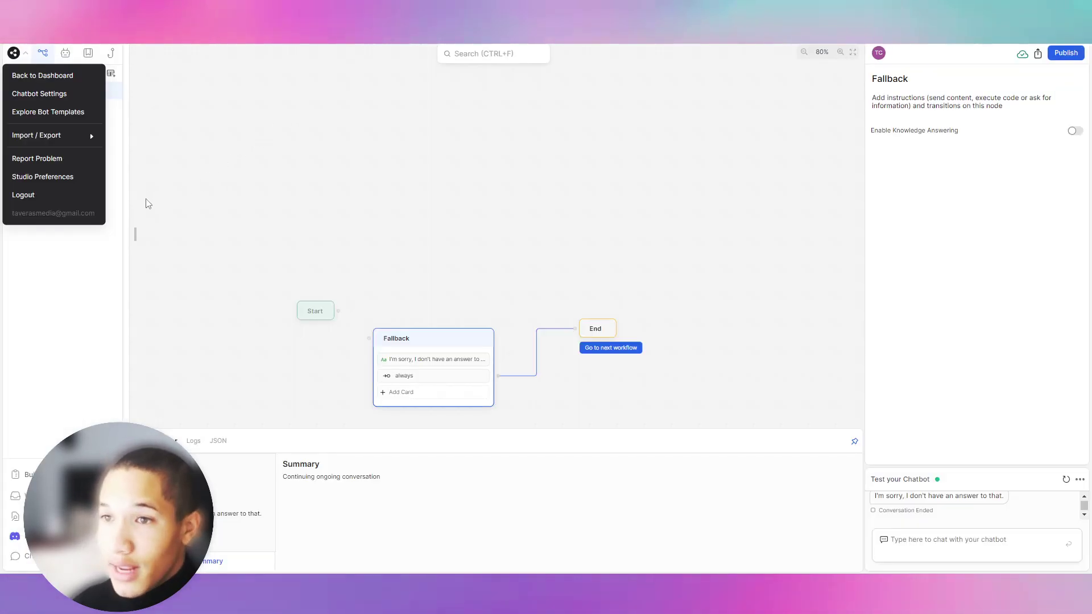
mouse_move(44, 137)
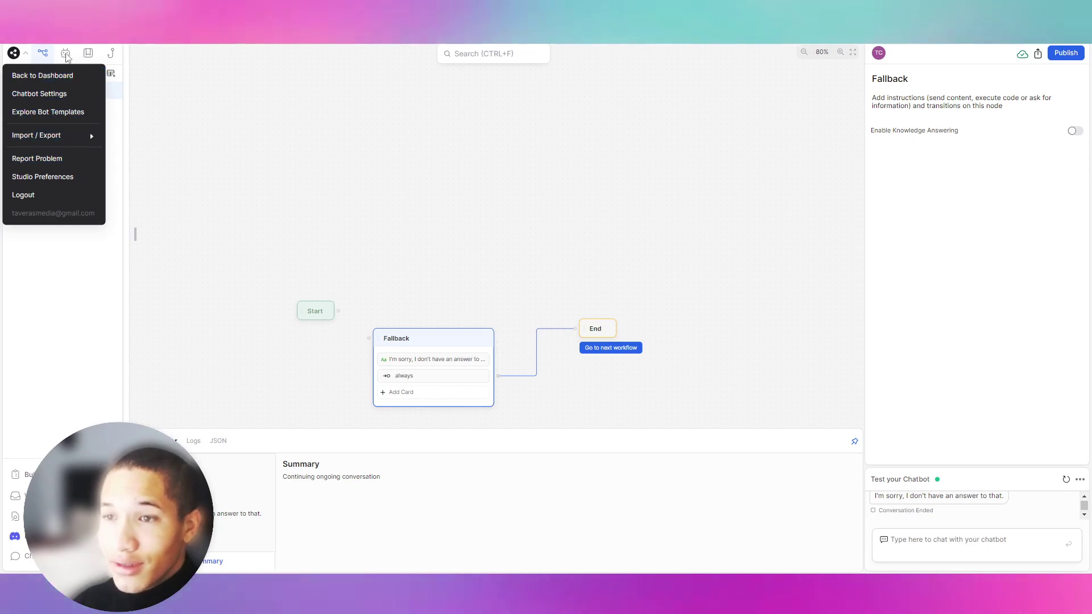
left_click(205, 81)
left_click_drag(301, 251, 285, 227)
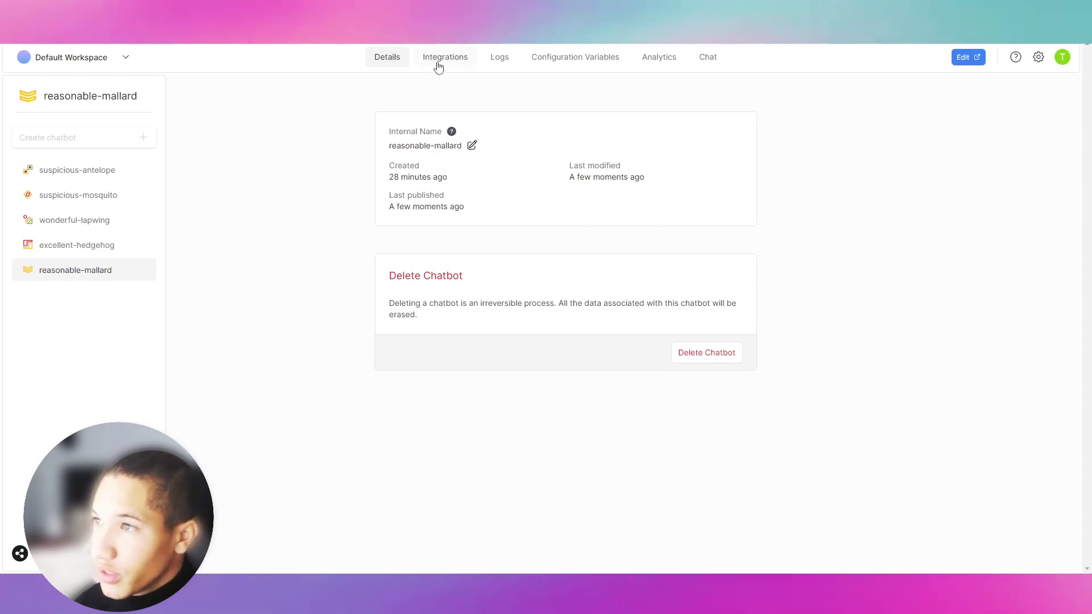
left_click(439, 61)
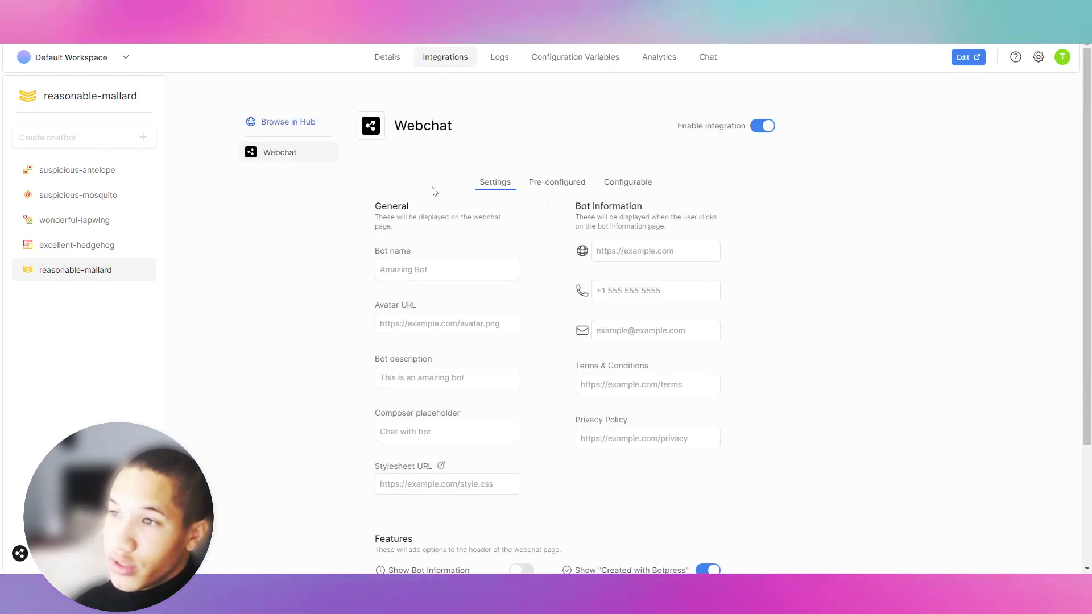
Browse the Botpress Hub and examine the channel and app integrations offered for chatbots
left_click(310, 122)
scroll(341, 292, "down", 6)
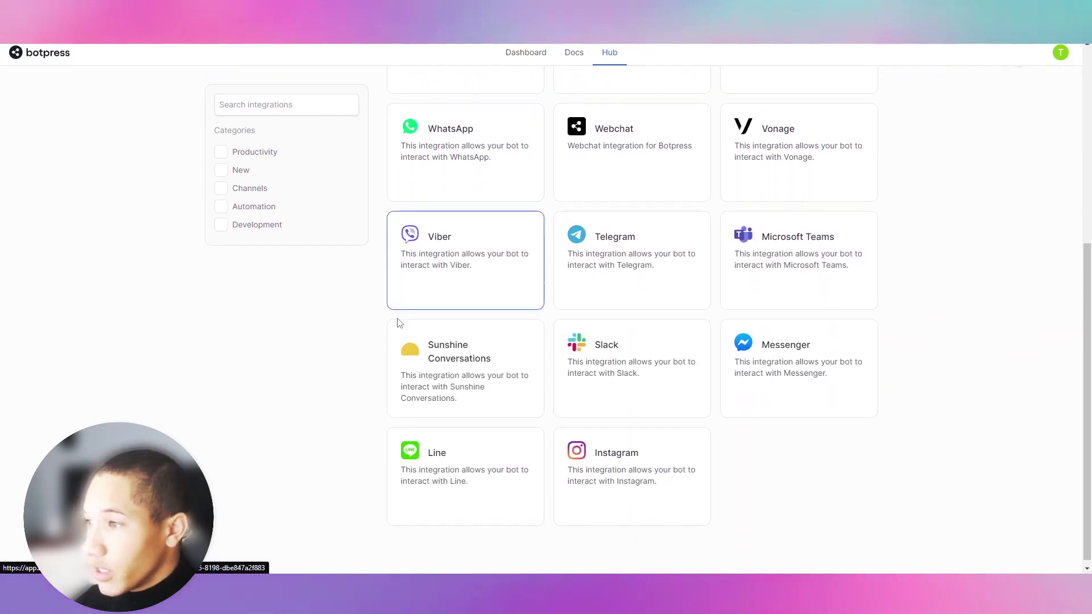
scroll(455, 236, "up", 2)
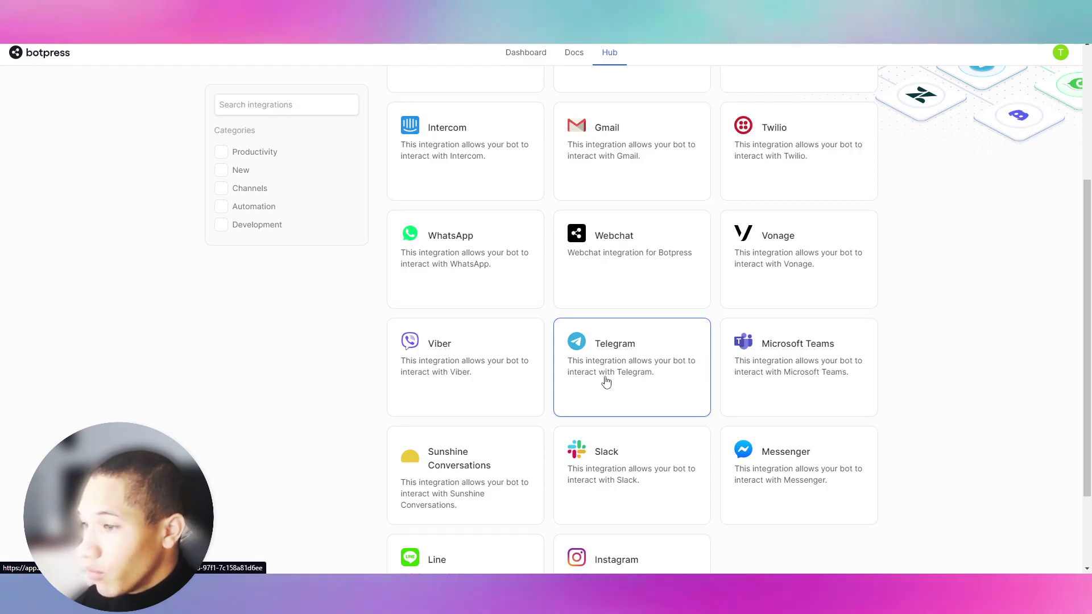
scroll(558, 336, "up", 4)
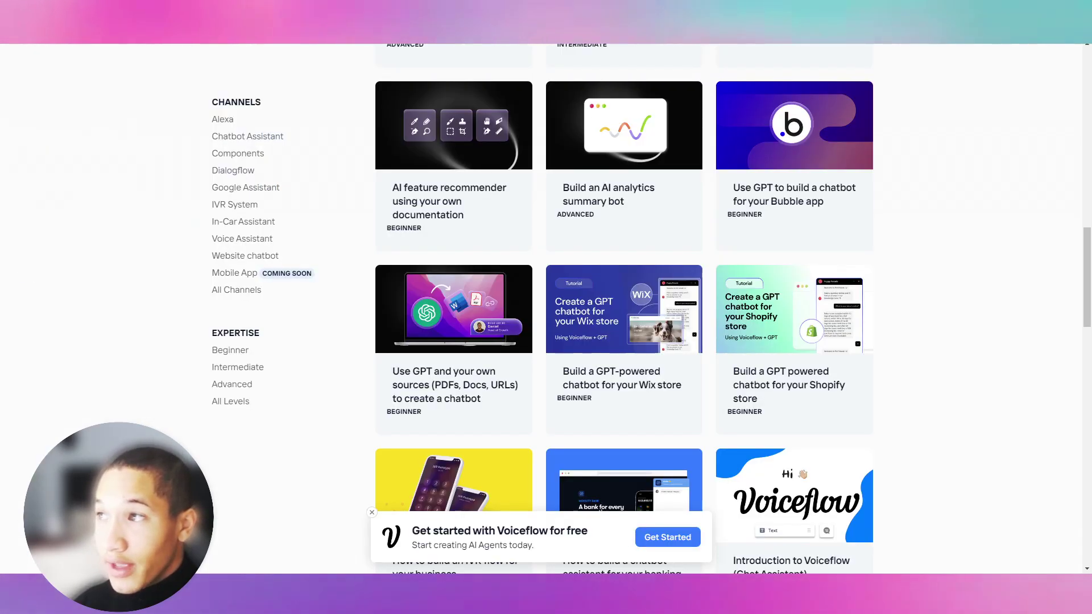
Switch to Voiceflow's template gallery and return through the homepage login to the assistants dashboard
scroll(104, 87, "up", 15)
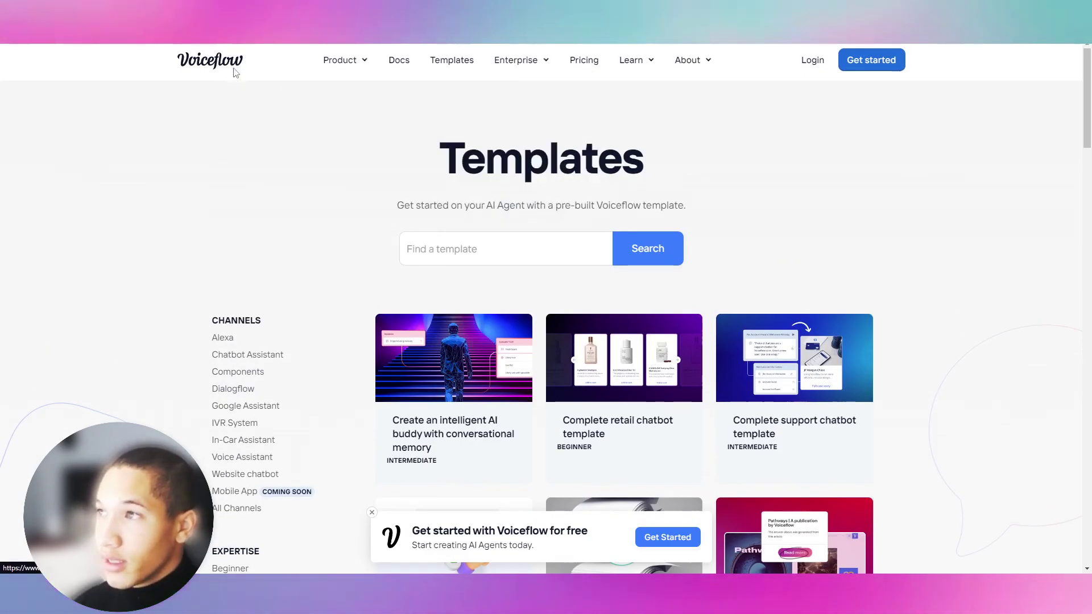
left_click(236, 73)
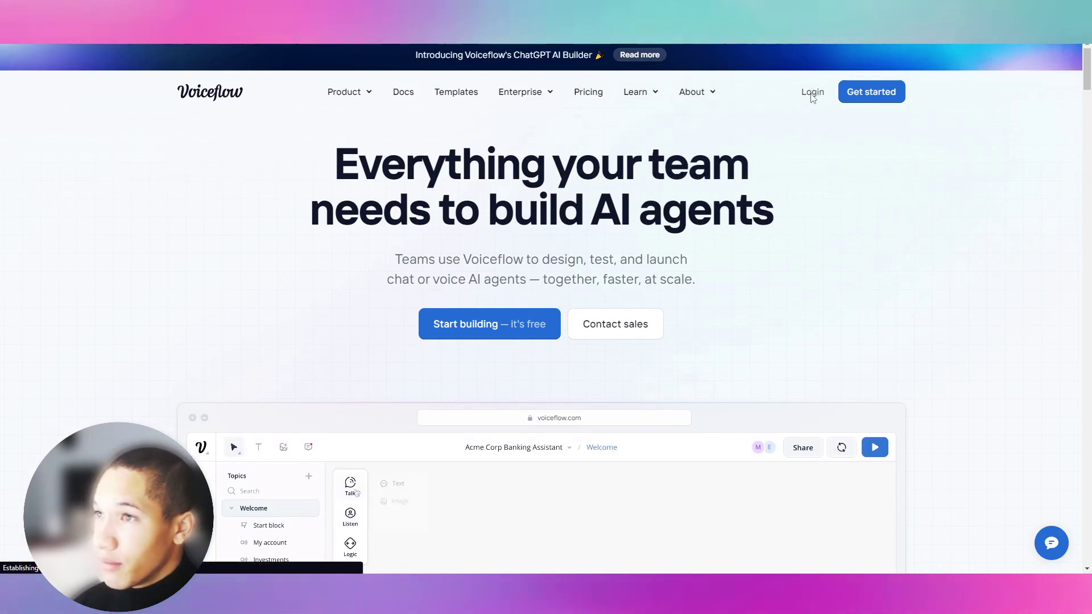
left_click(812, 93)
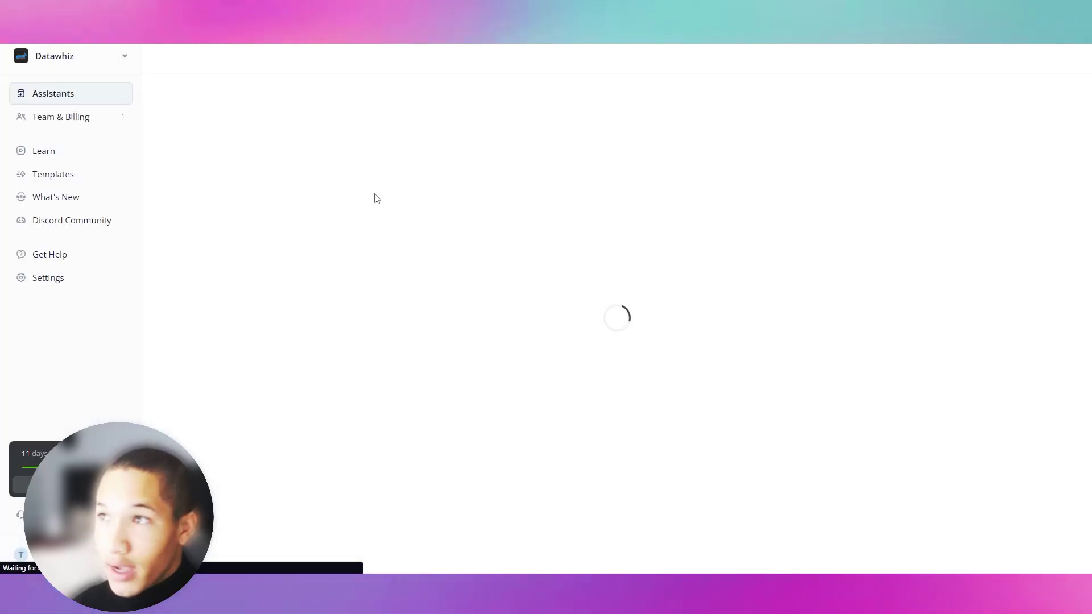
mouse_move(277, 259)
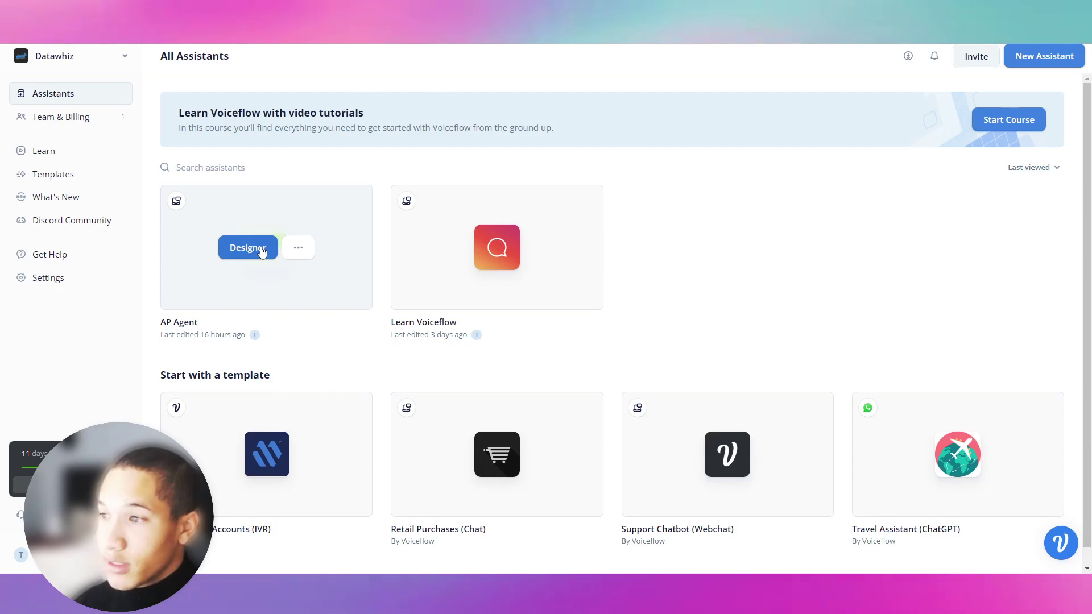
left_click(1027, 63)
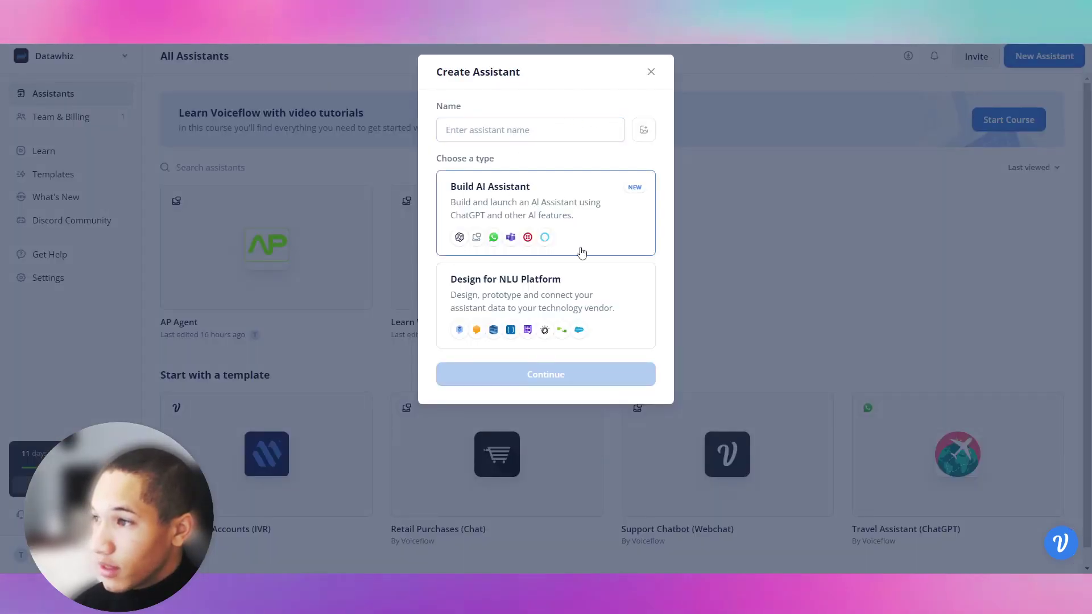
left_click(567, 135)
type("whatsapp")
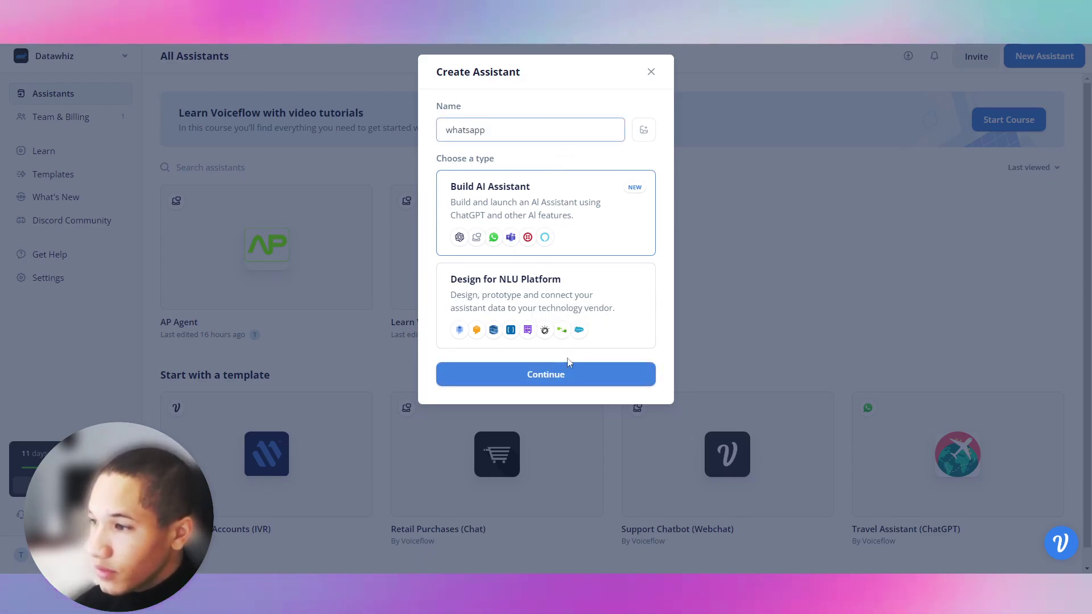
key("Escape")
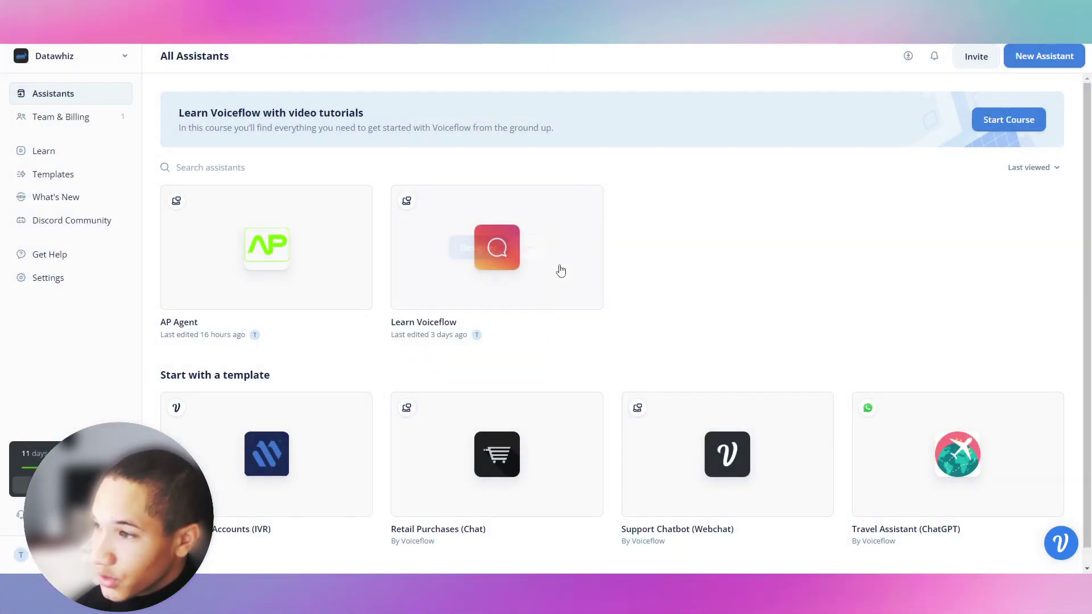
Start a new assistant named "whatsapp test" with the Build AI Assistant type and continue to its channel settings
left_click(1044, 56)
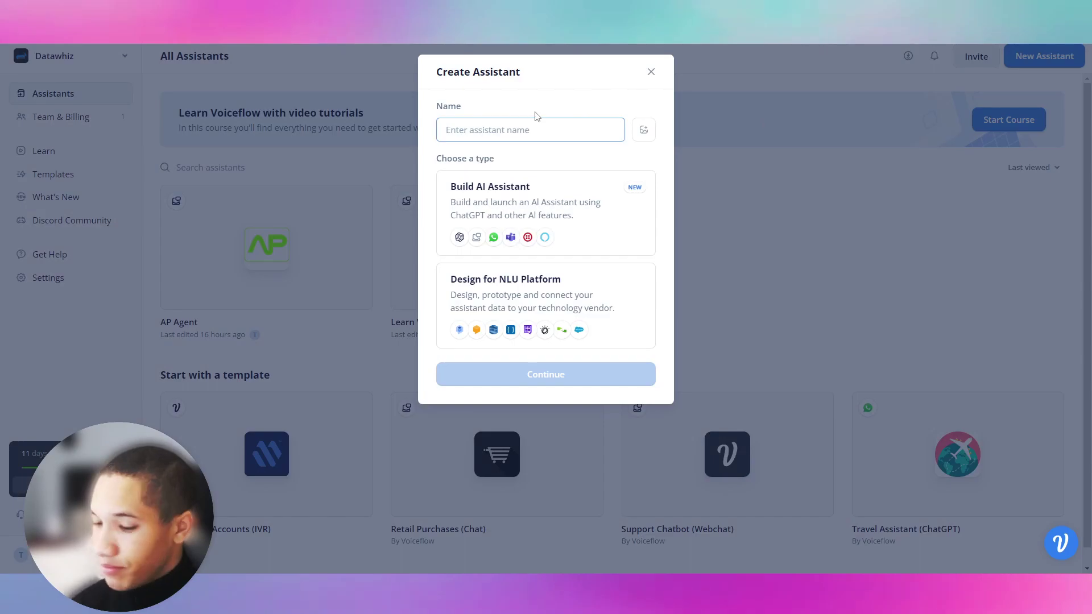
type("whatsapp t")
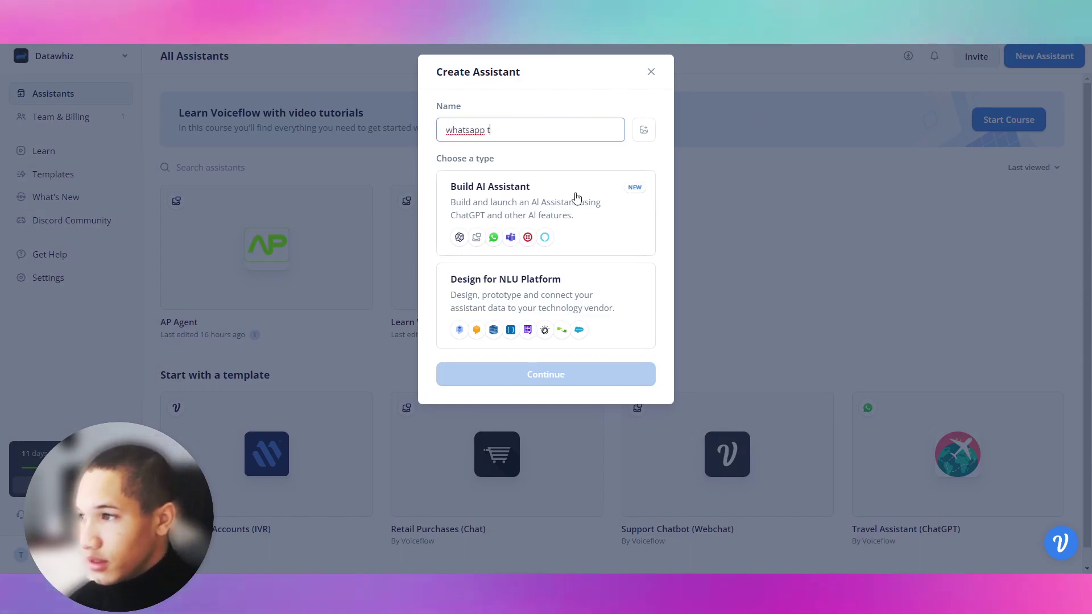
type(" Bot")
left_click(578, 197)
left_click(595, 375)
Choose WhatsApp as the channel and English (en-US) as the language, keep the default access, and create the assistant
left_click(533, 130)
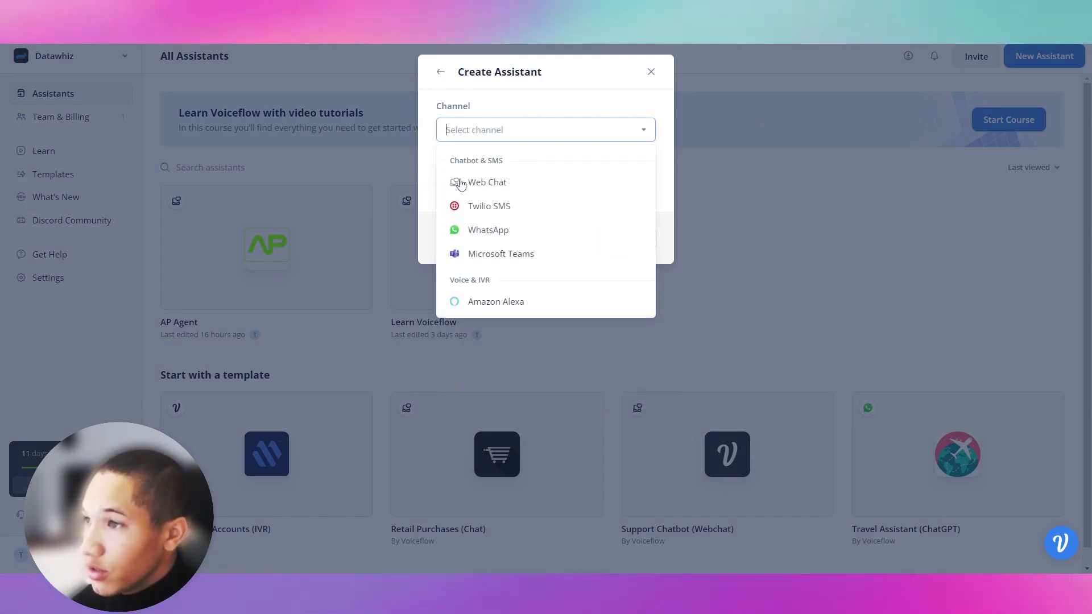
left_click(490, 230)
left_click(598, 183)
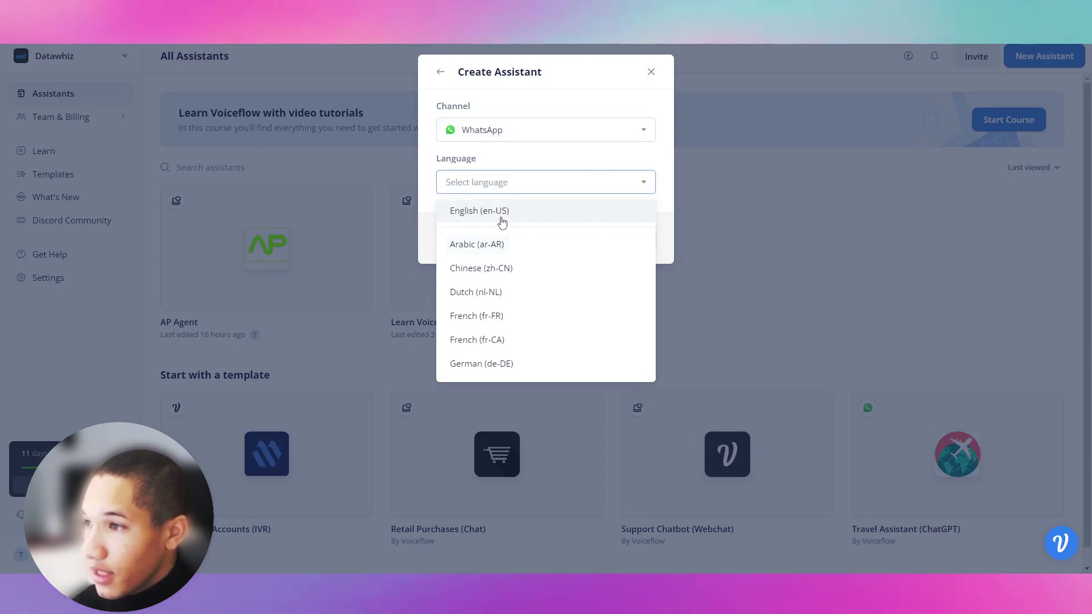
scroll(498, 273, "down", 3)
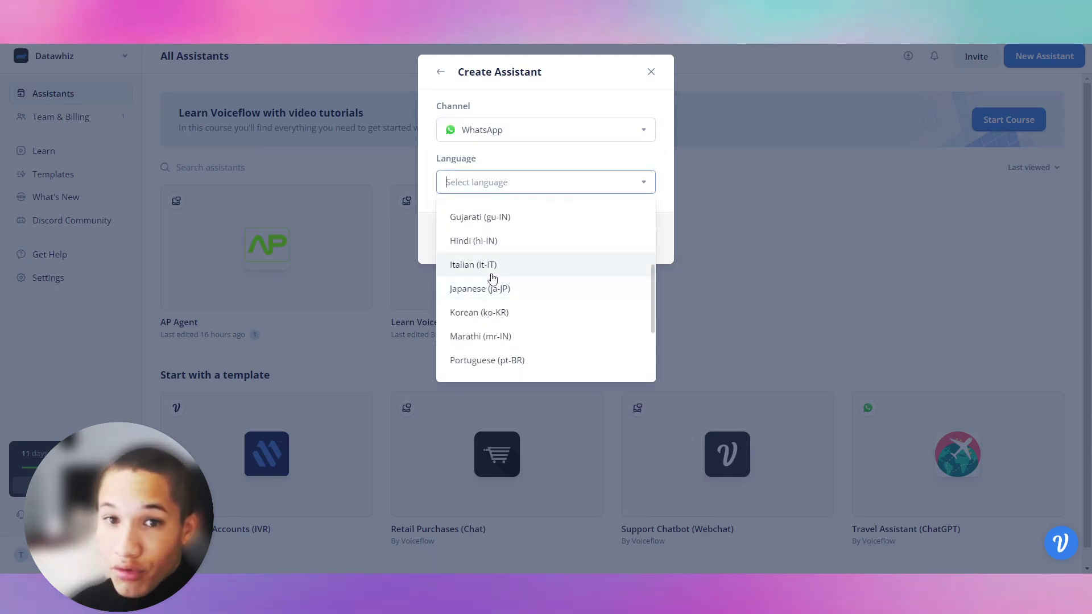
scroll(493, 277, "up", 3)
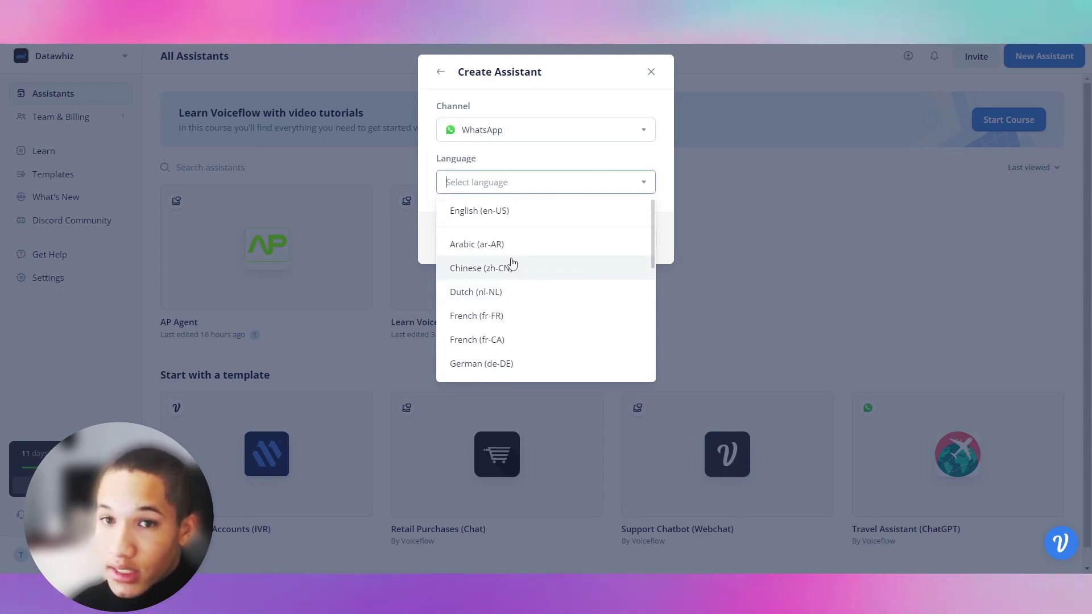
scroll(502, 275, "down", 5)
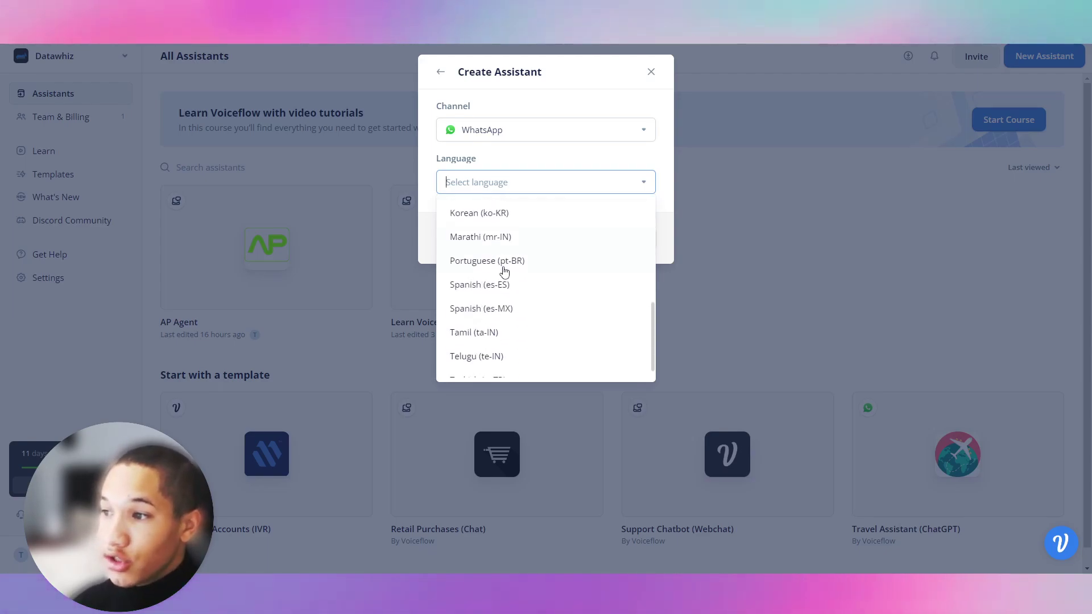
scroll(528, 310, "up", 5)
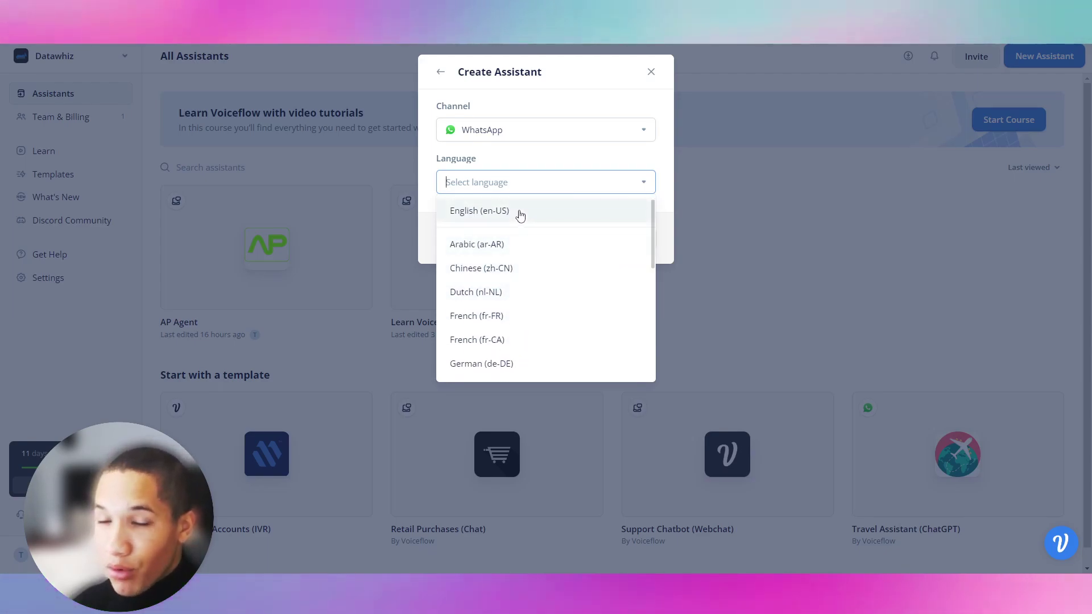
left_click(520, 214)
left_click(632, 246)
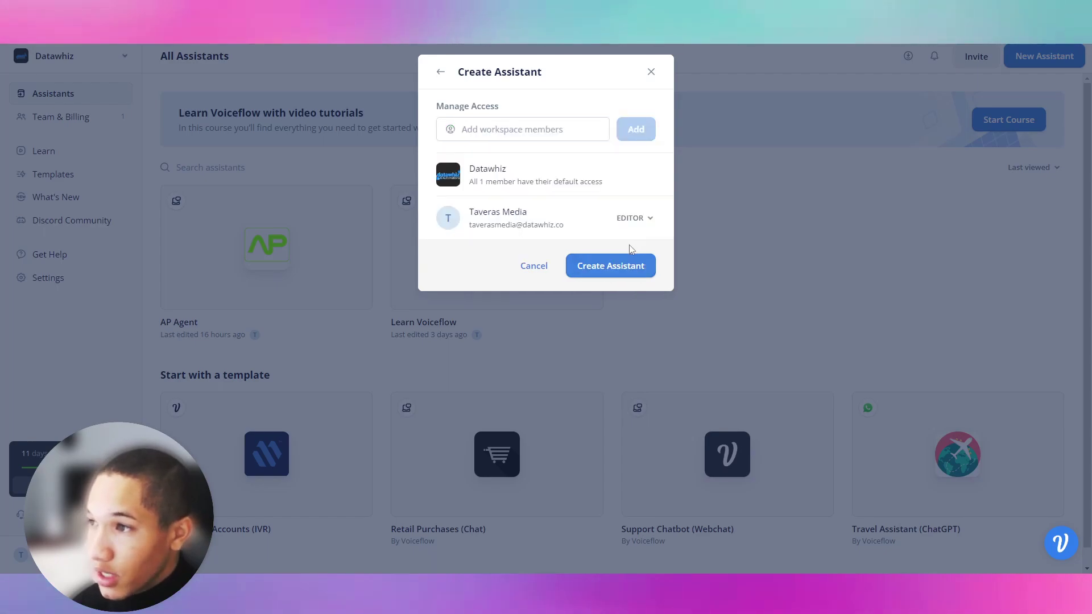
left_click(614, 271)
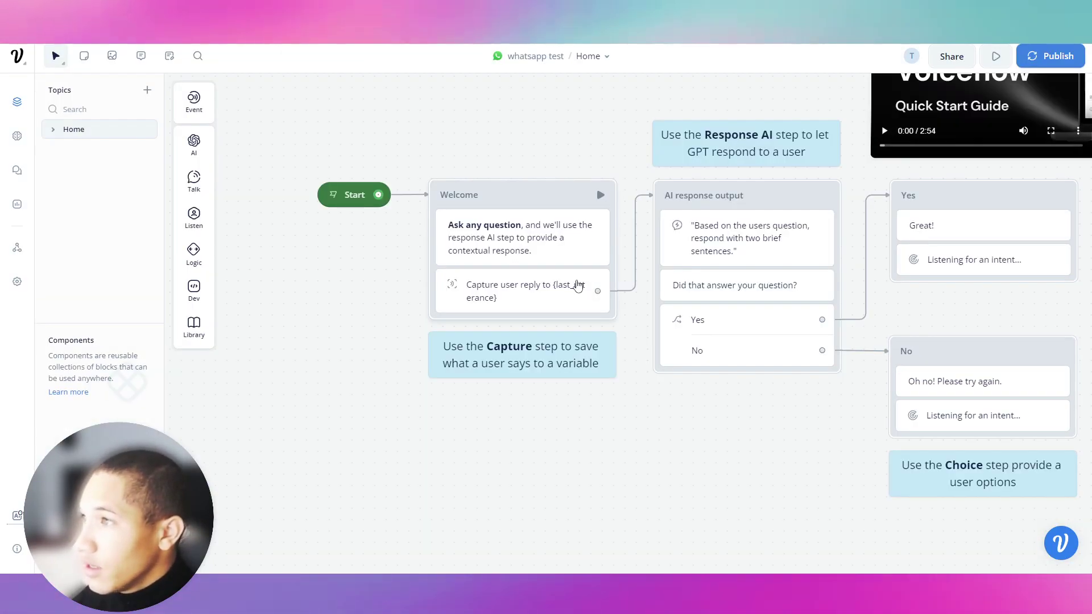
Review the starter flow of the whatsapp test assistant and examine its WhatsApp publishing and testing options
scroll(705, 424, "down", 2)
scroll(675, 426, "down", 1)
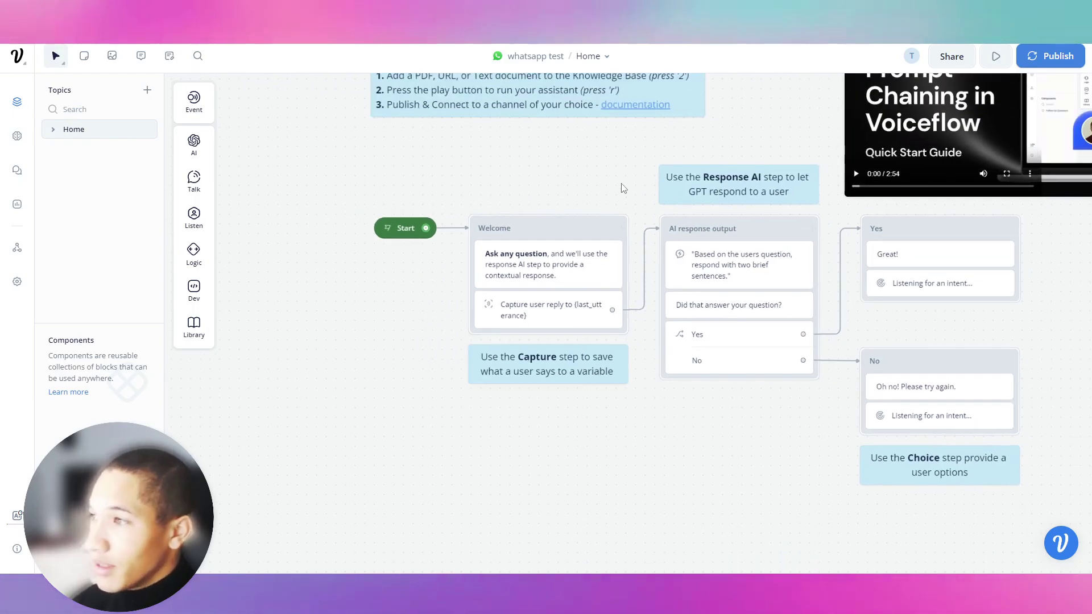
scroll(623, 188, "down", 3)
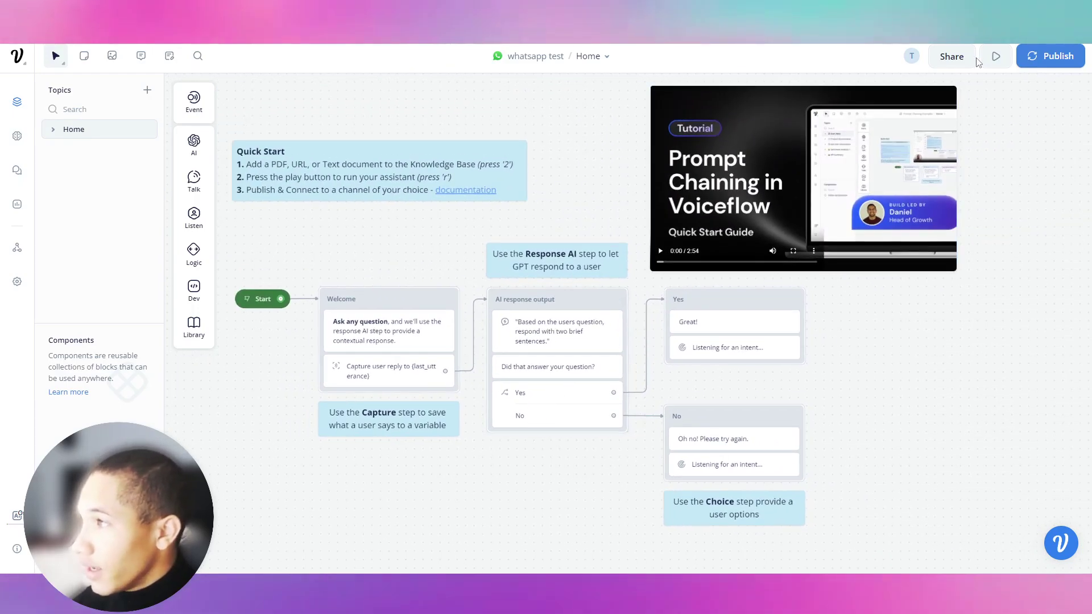
left_click(1061, 61)
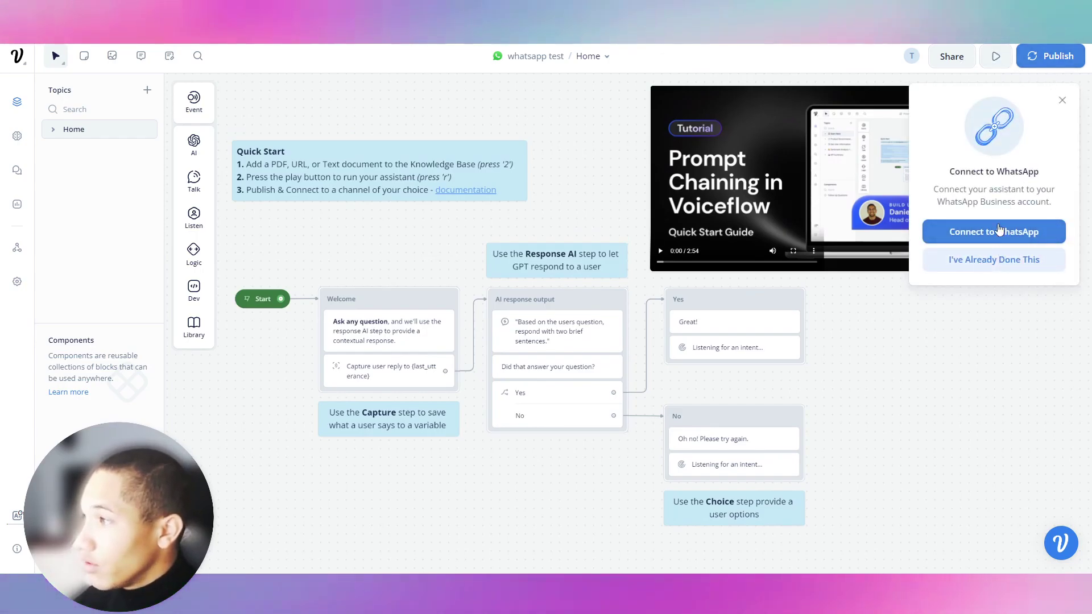
left_click(995, 56)
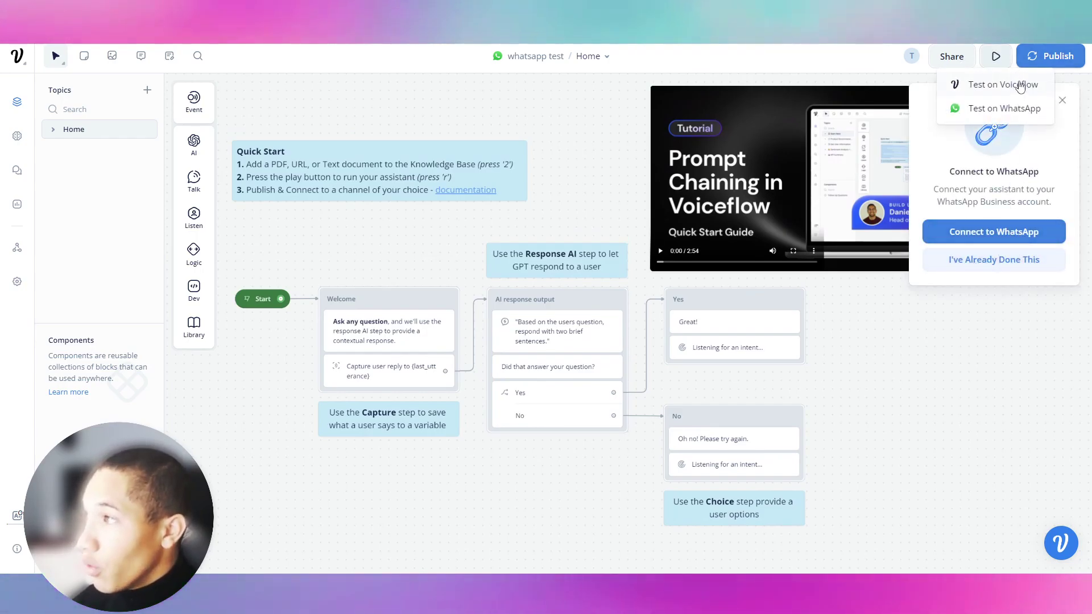
left_click(1005, 109)
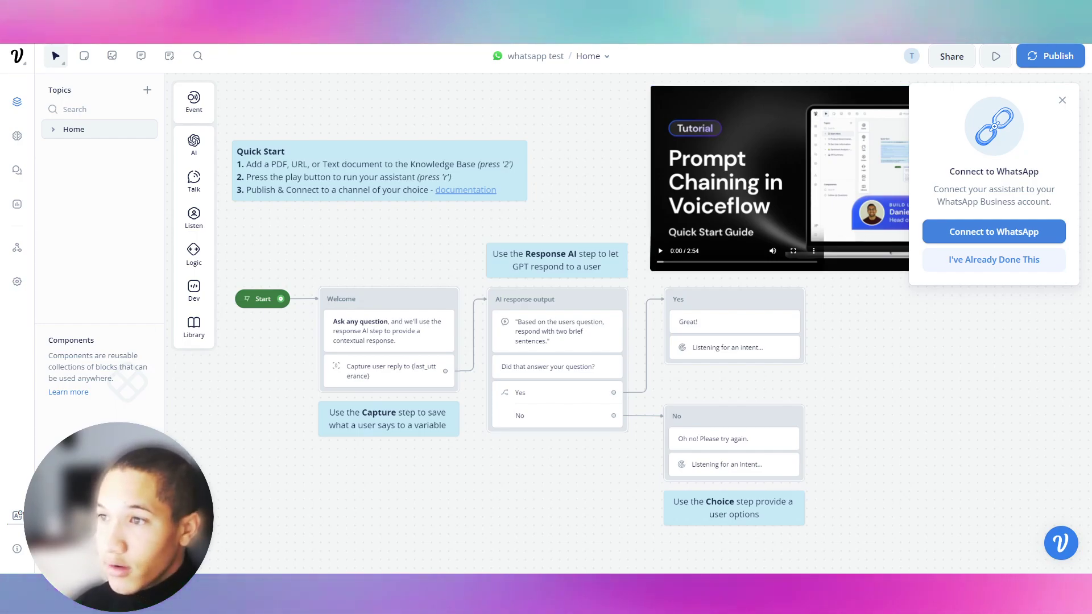
scroll(290, 463, "down", 2)
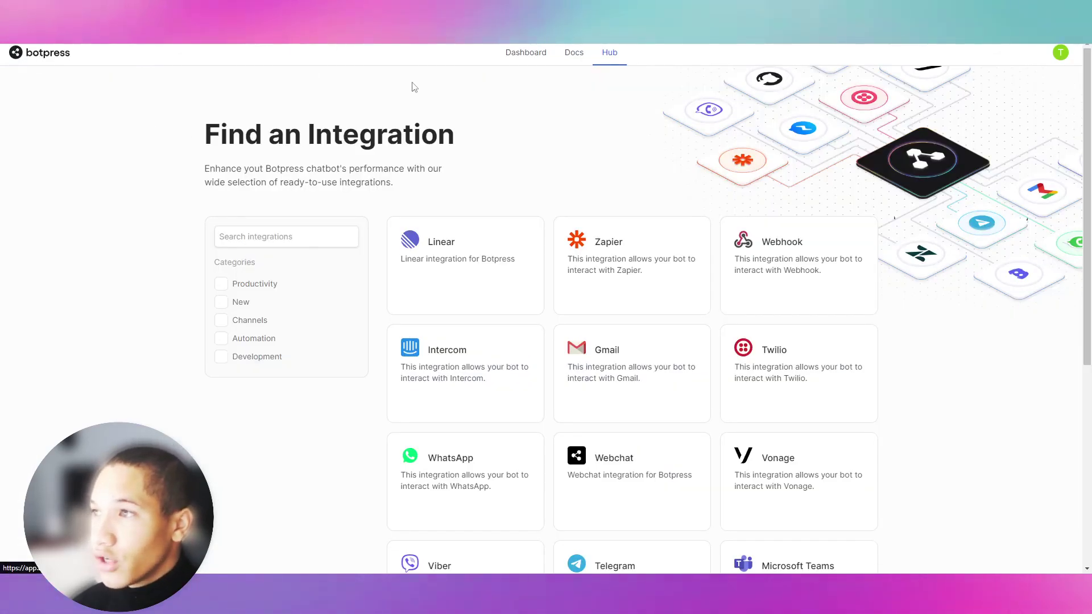
Switch to the Botpress dashboard and open the reasonable-mallard chatbot for editing
left_click(522, 60)
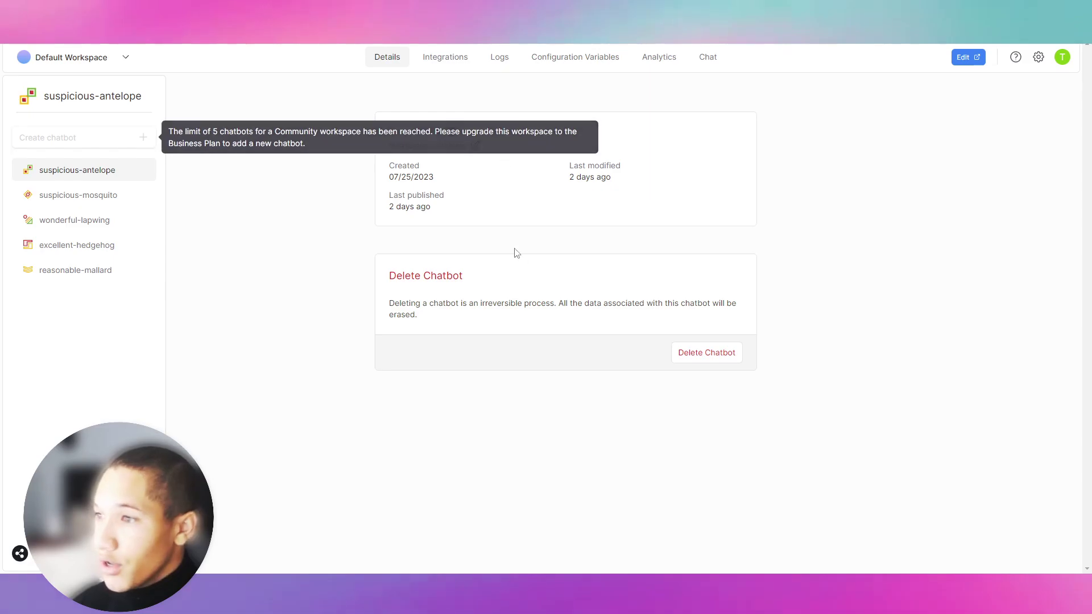
left_click(74, 270)
left_click(967, 57)
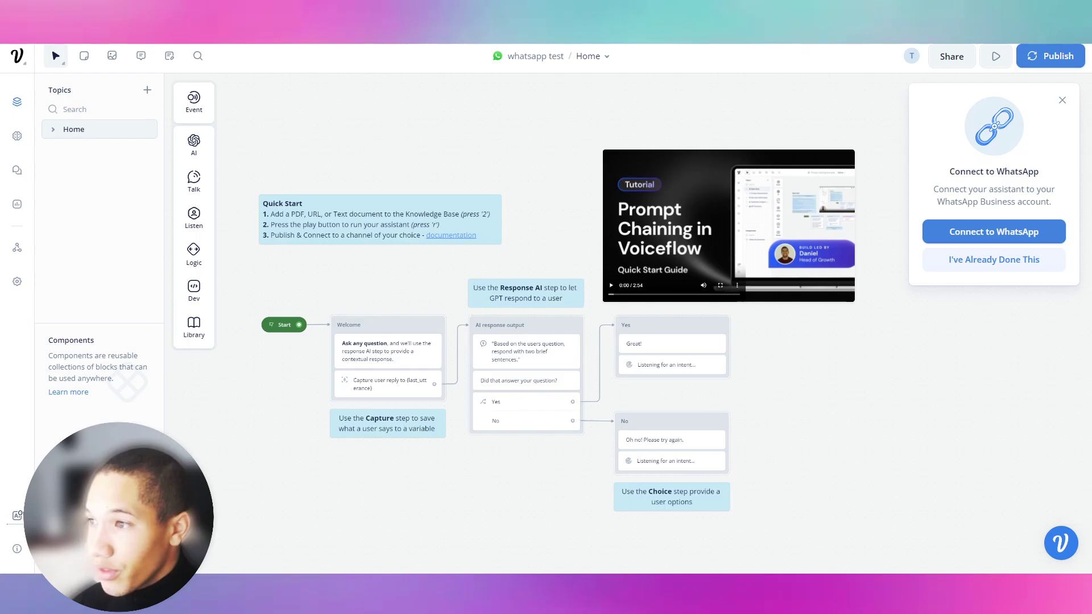
Examine the designer's Talk, Logic, AI and Dev steps, the WhatsApp Business integration page and the assistant's general settings
mouse_move(187, 196)
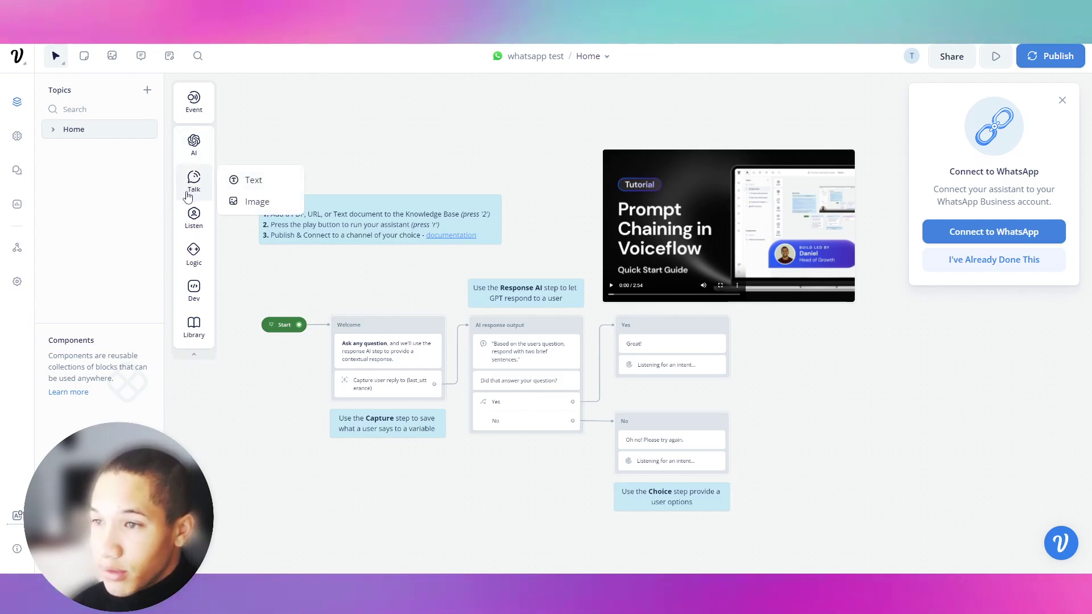
mouse_move(192, 267)
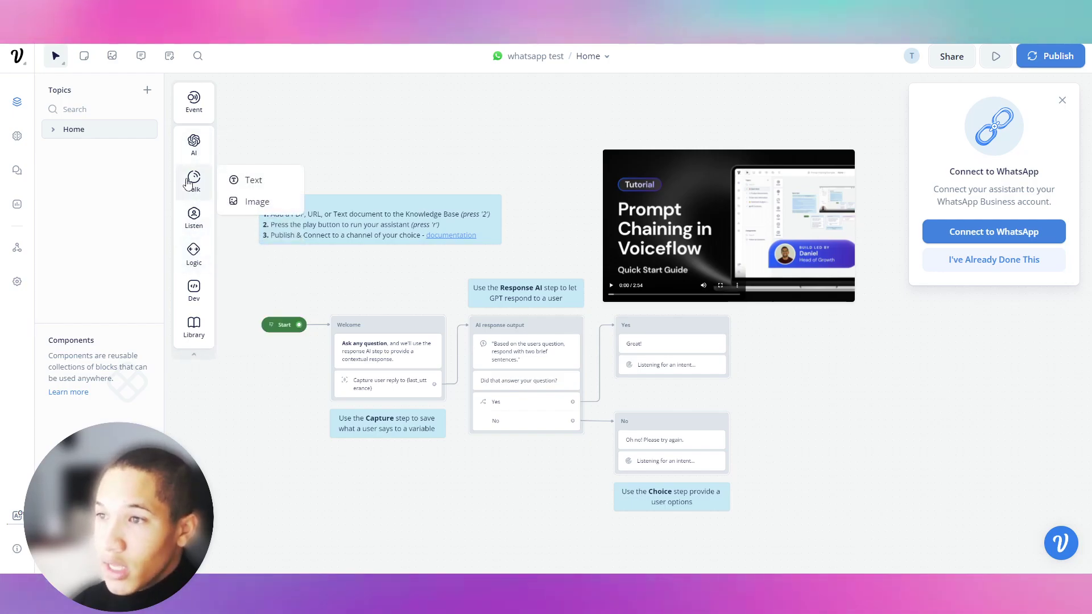
mouse_move(194, 143)
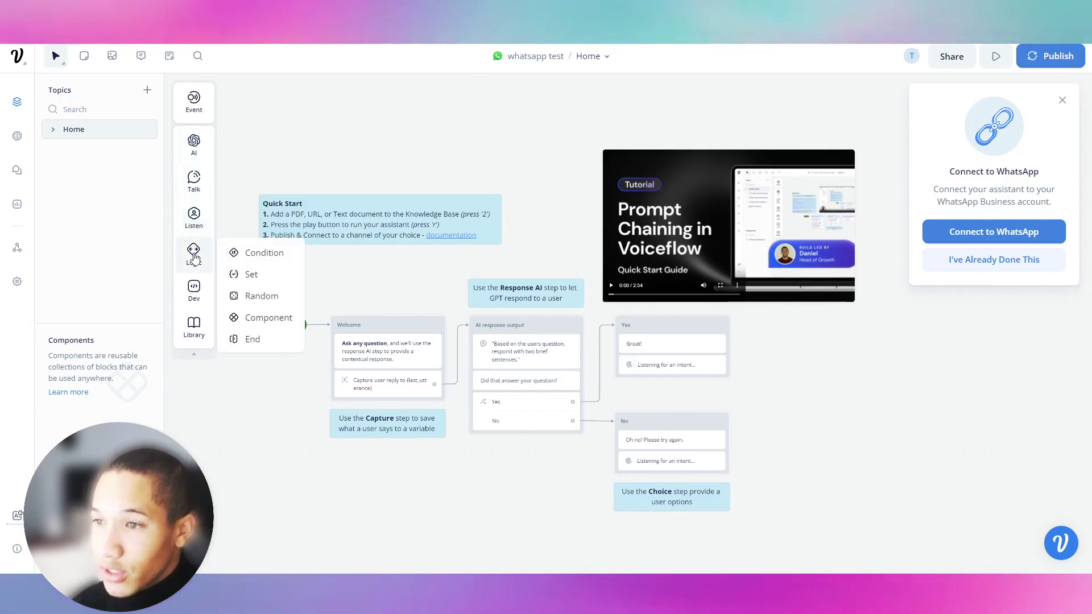
mouse_move(192, 291)
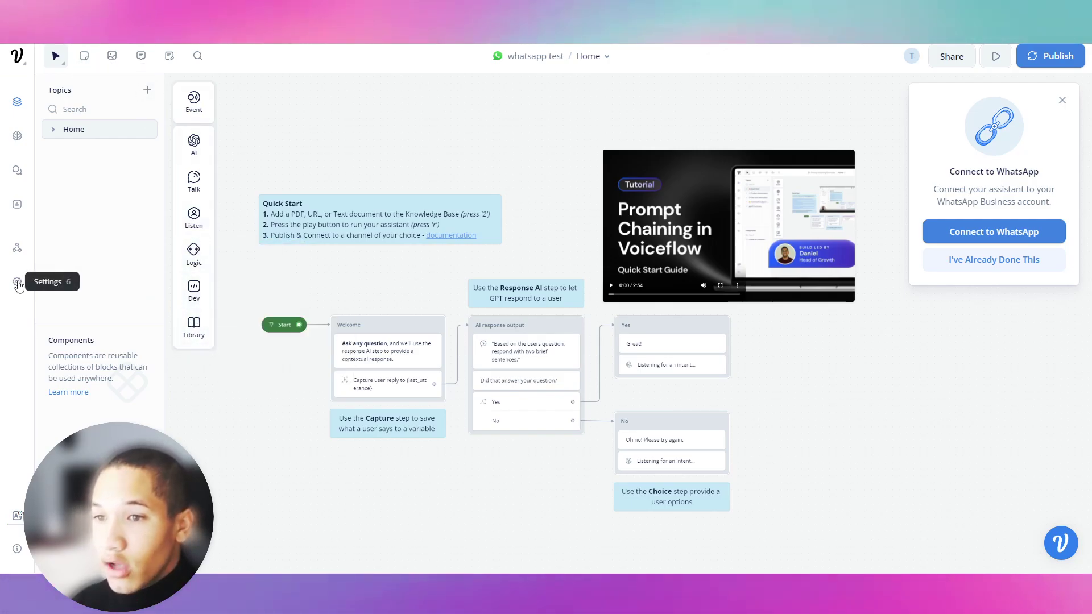
left_click(21, 252)
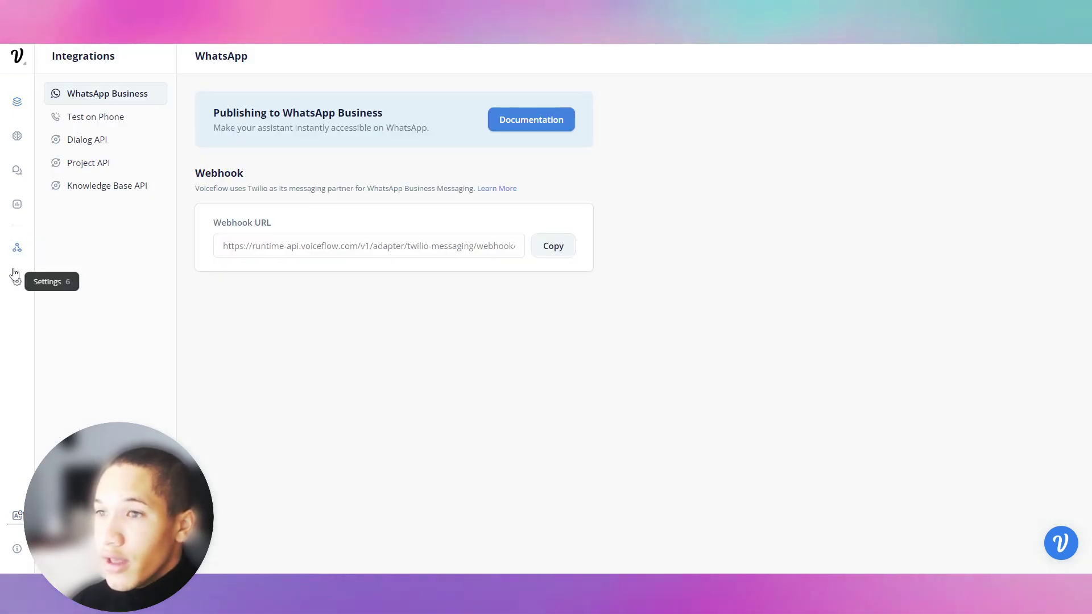
left_click(15, 277)
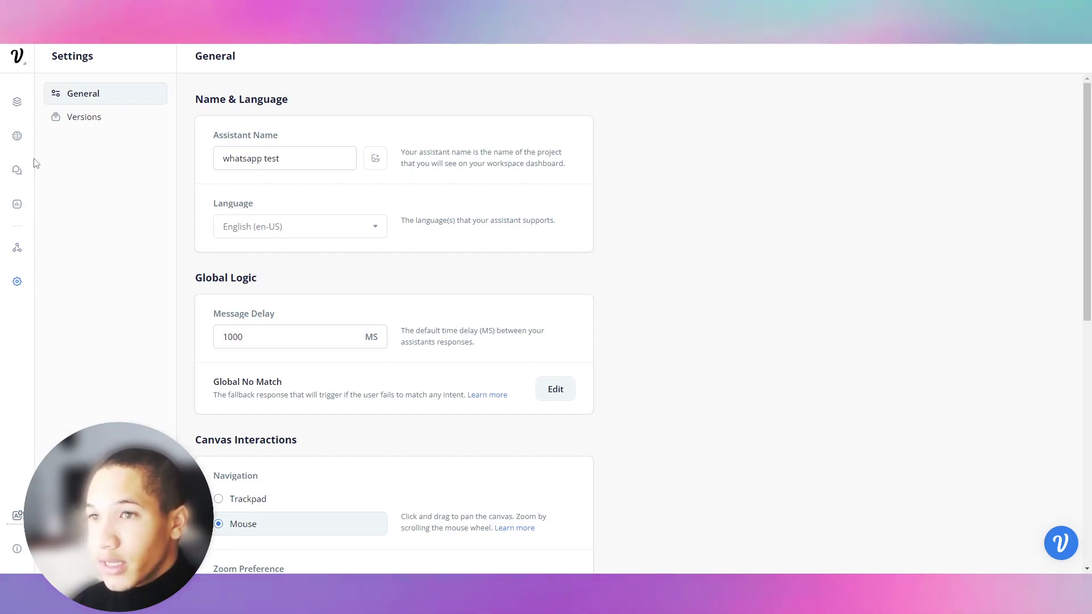
left_click(18, 103)
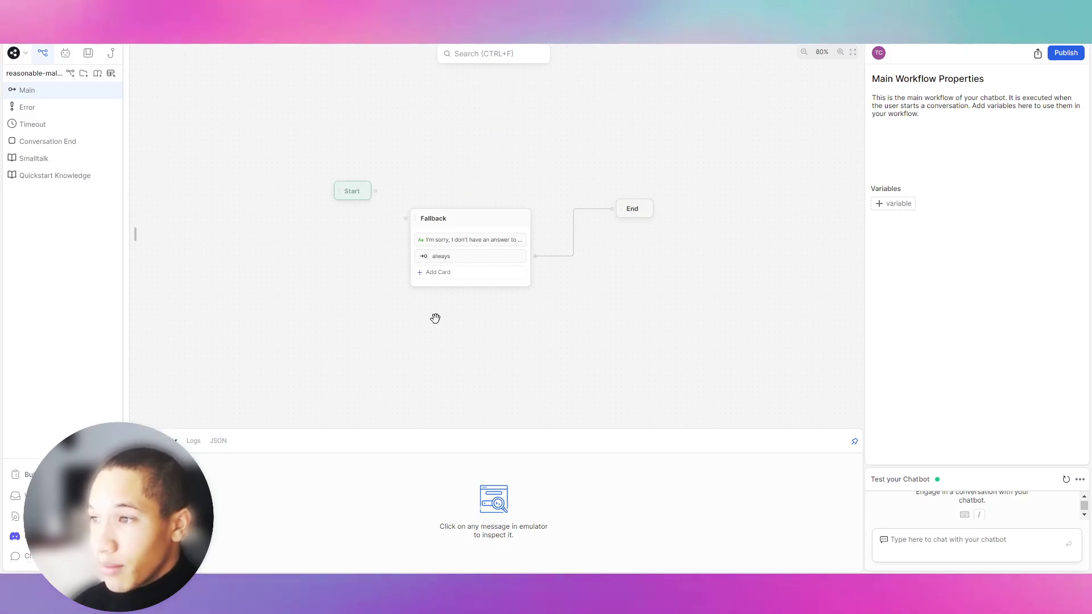
Switch to the Botpress chatbot and examine the documents and options of its Quickstart Knowledge base
scroll(423, 403, "up", 2)
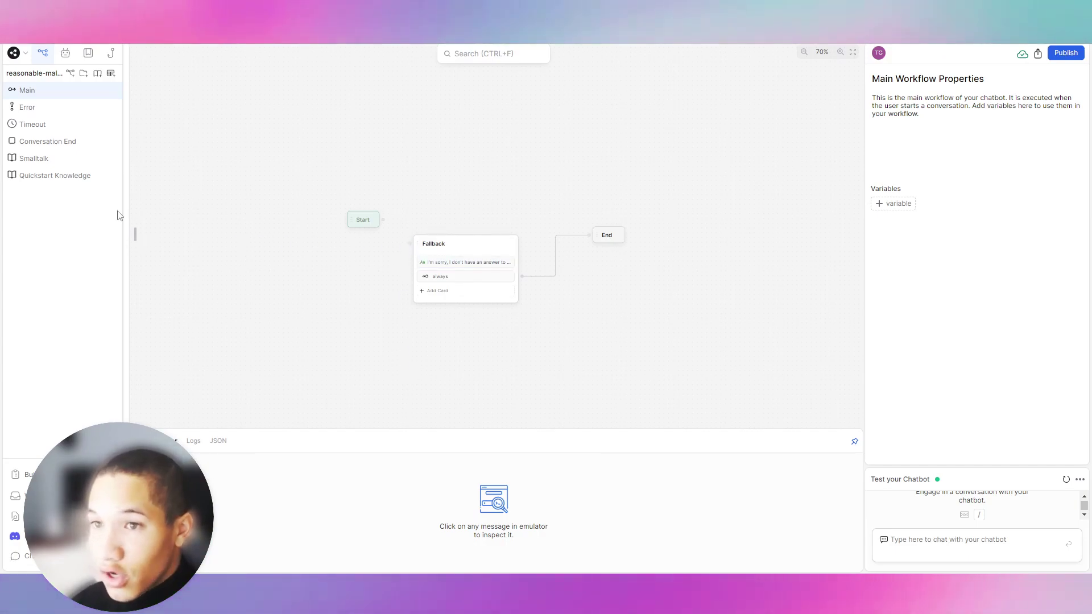
left_click(53, 175)
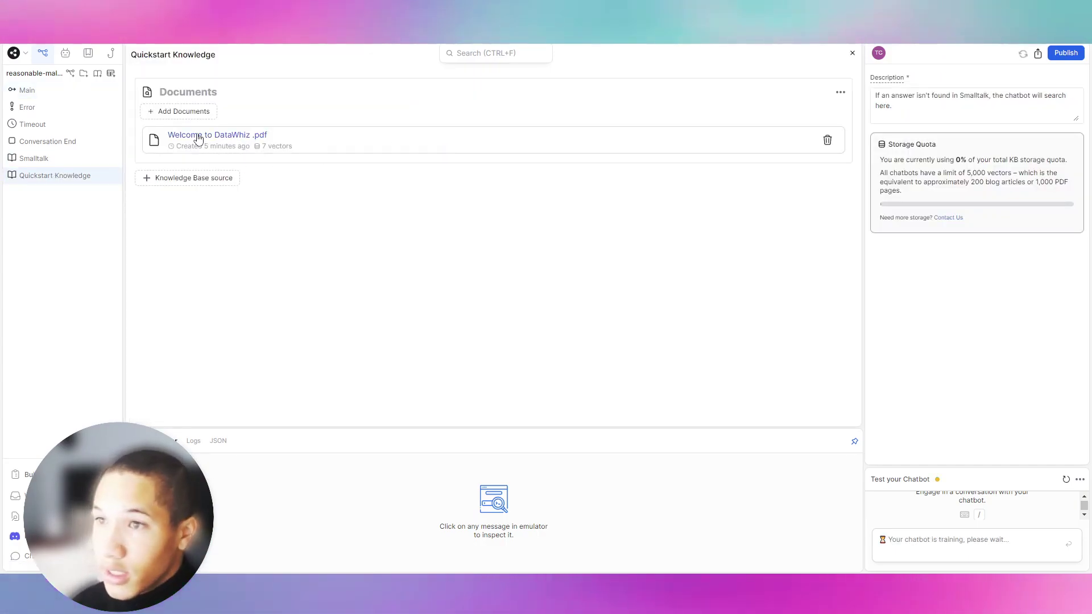
left_click(840, 93)
left_click(777, 90)
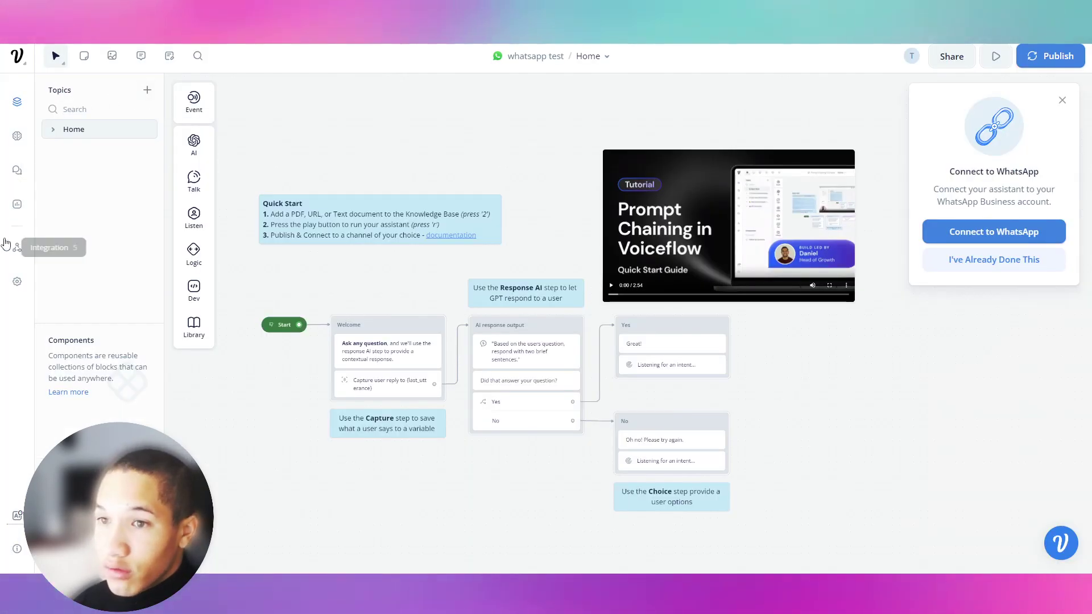
Switch back to Voiceflow and upload "Welcome to DataWhiz .pdf" as a data source in the knowledge base
left_click(15, 136)
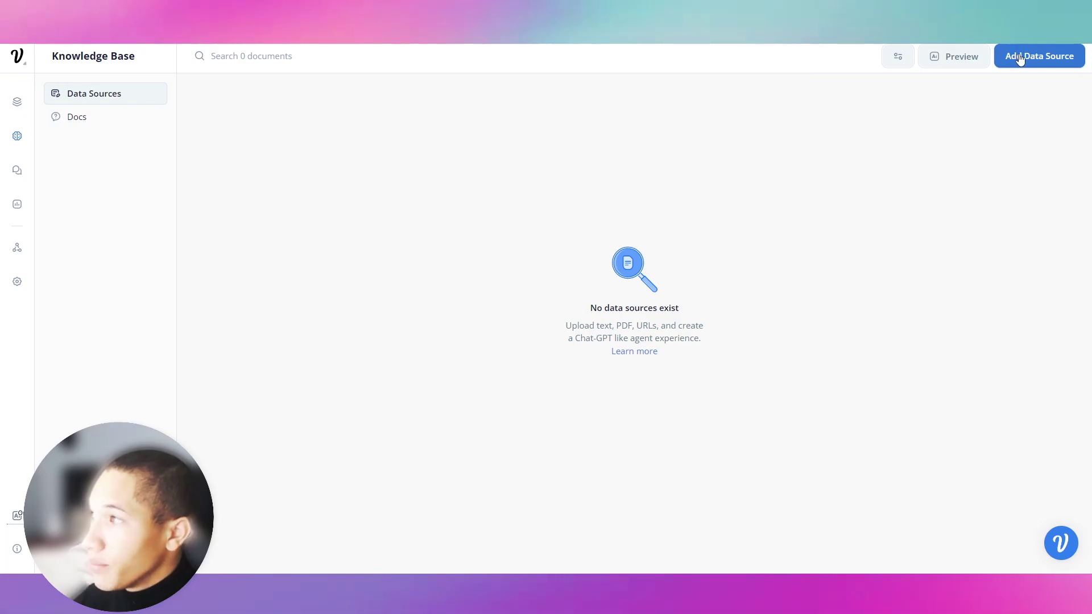
left_click(1021, 59)
left_click(1024, 155)
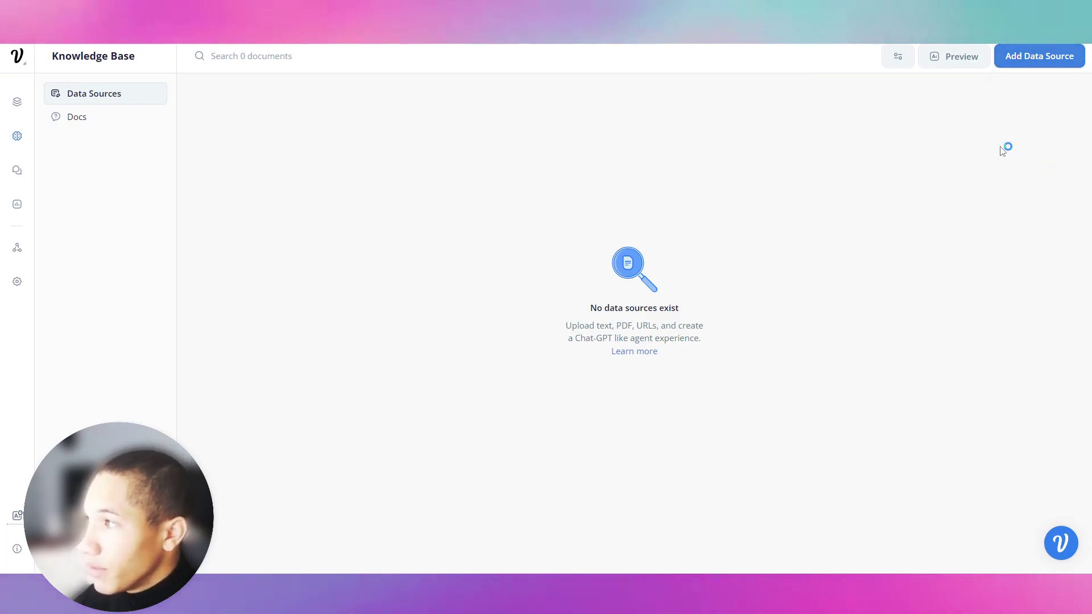
double_click(136, 76)
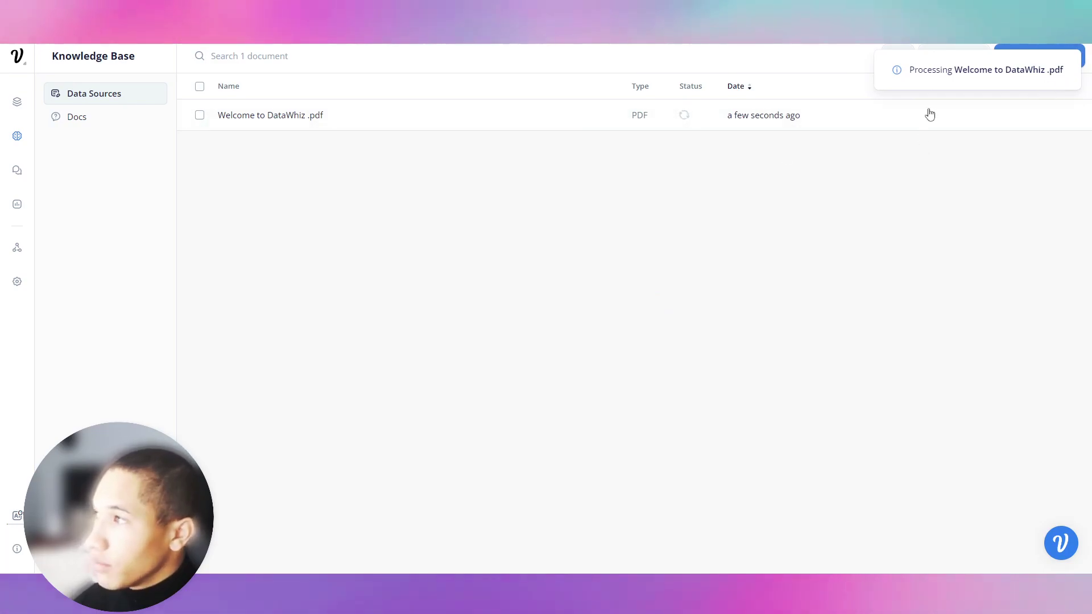
Open the knowledge base settings and review the available AI models, keeping GPT-3.5 Turbo (ChatGPT)
left_click(900, 57)
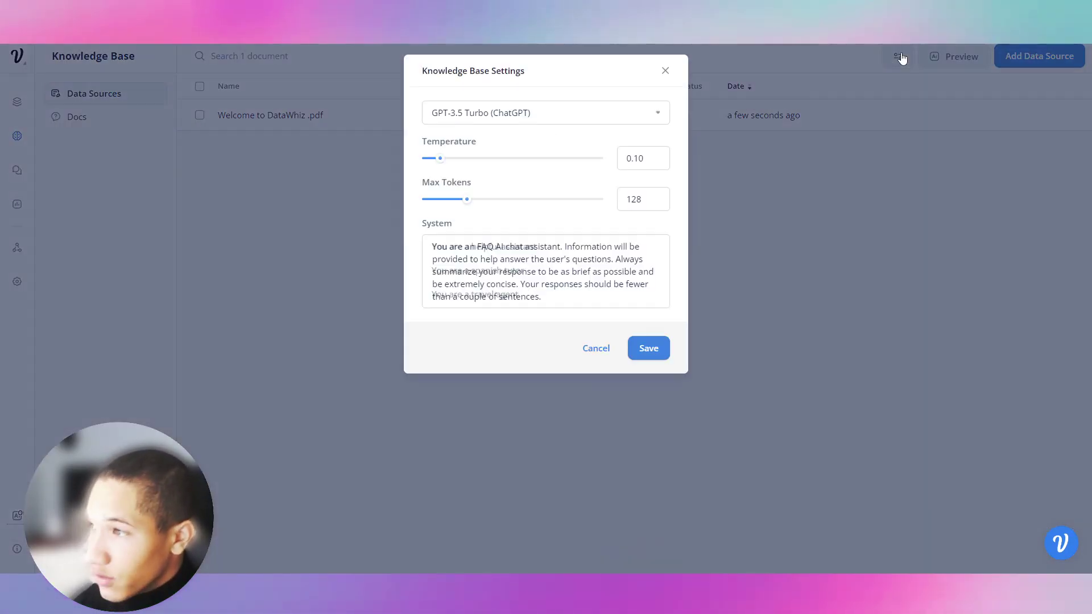
left_click(550, 113)
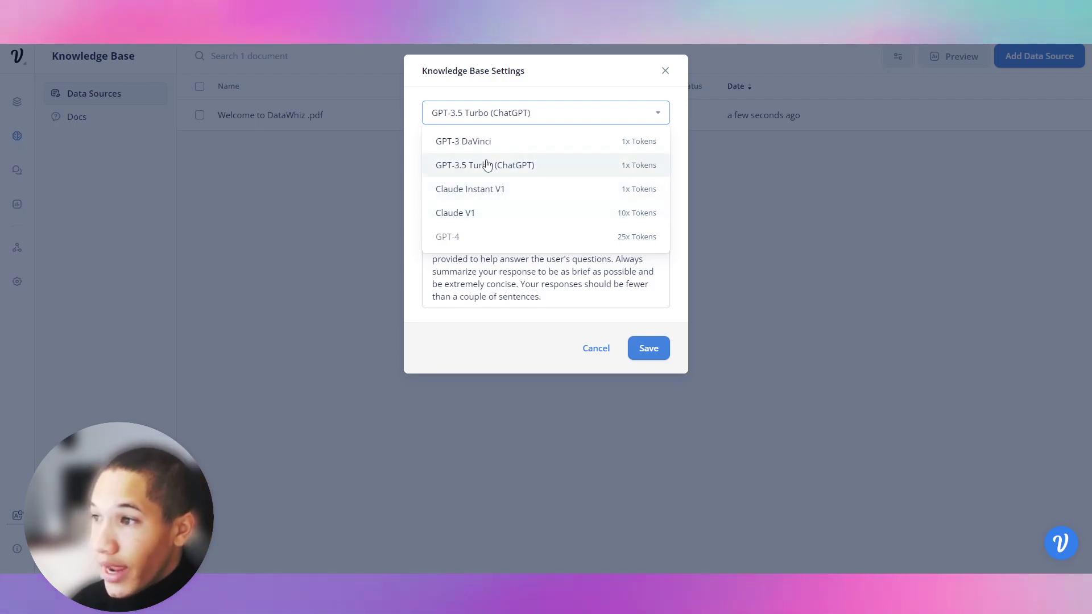
left_click(570, 272)
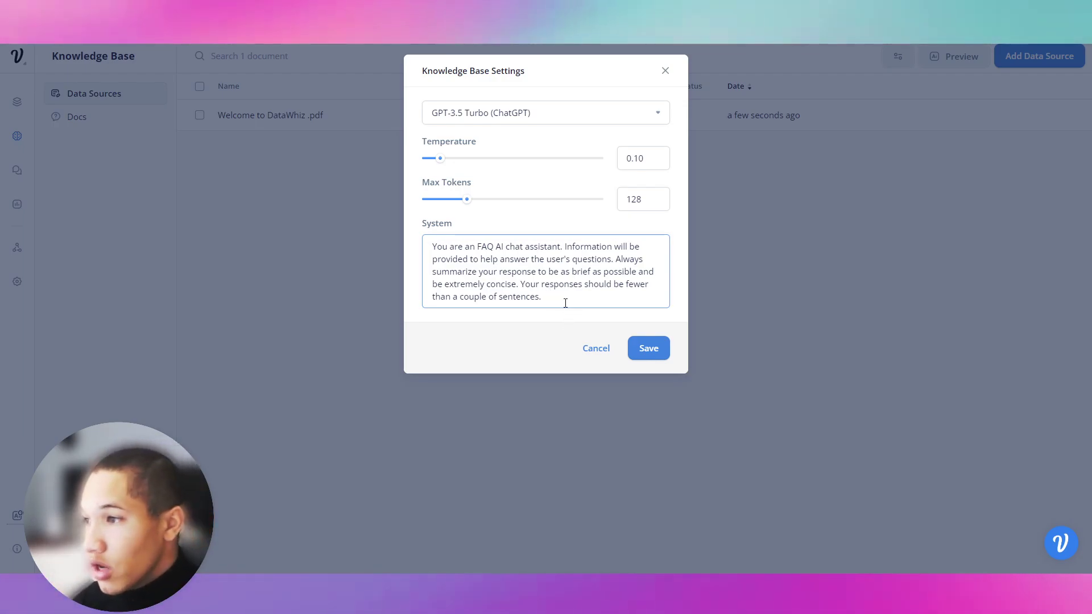
Replace the knowledge base system prompt with "Your name is Whiz, you refer to your self as Whiz."
left_click_drag(566, 303, 435, 249)
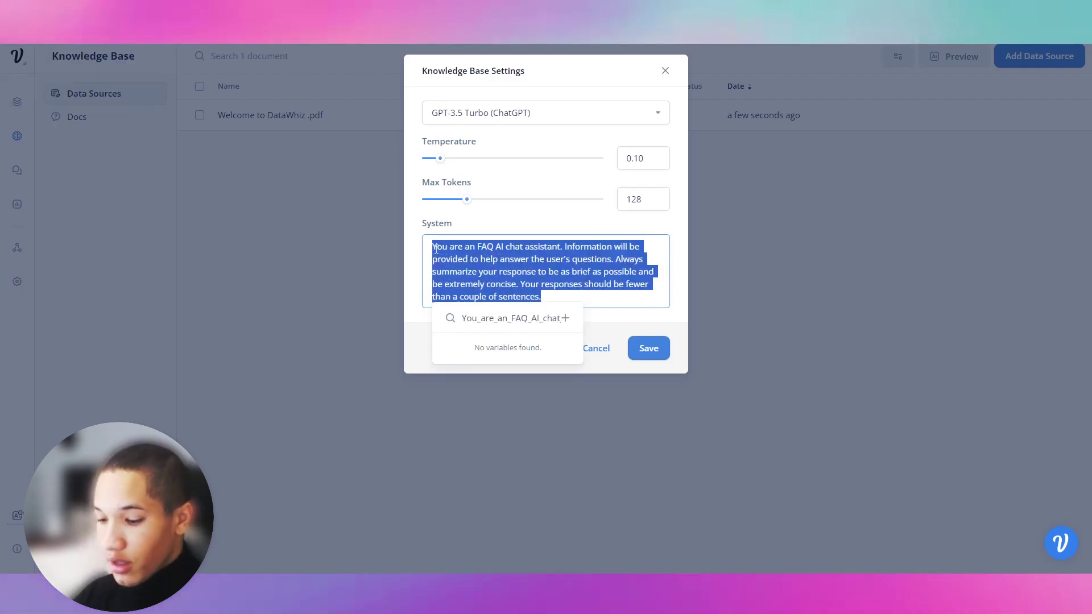
type("Your name is ")
type("Datawhi")
key("BackSpace")
key("BackSpace")
key("BackSpace")
key("BackSpace")
type("Whiz, yo")
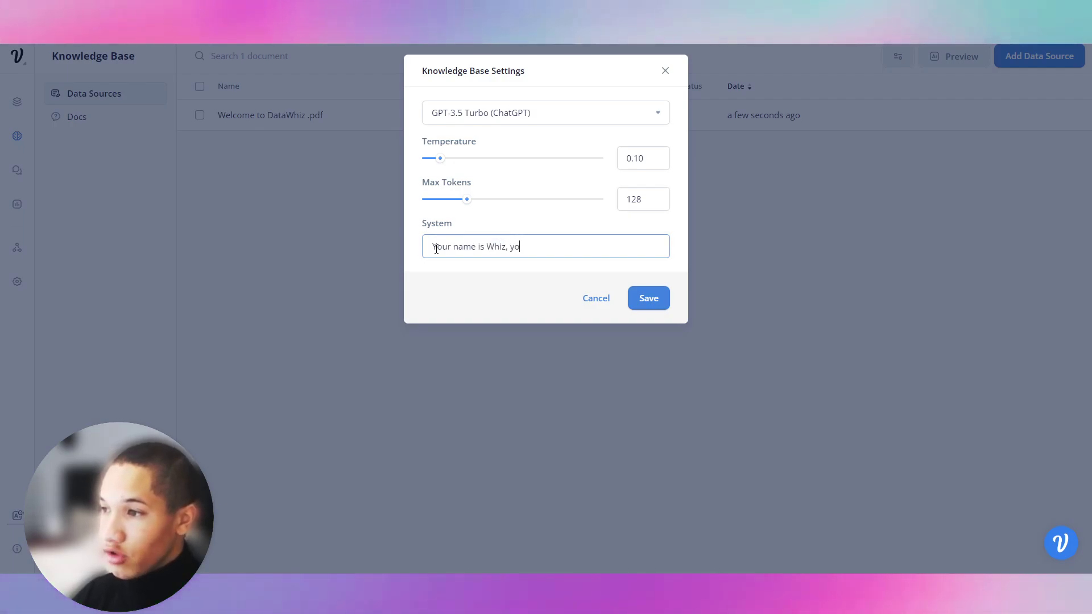
type("u refer to your self as Whiz.")
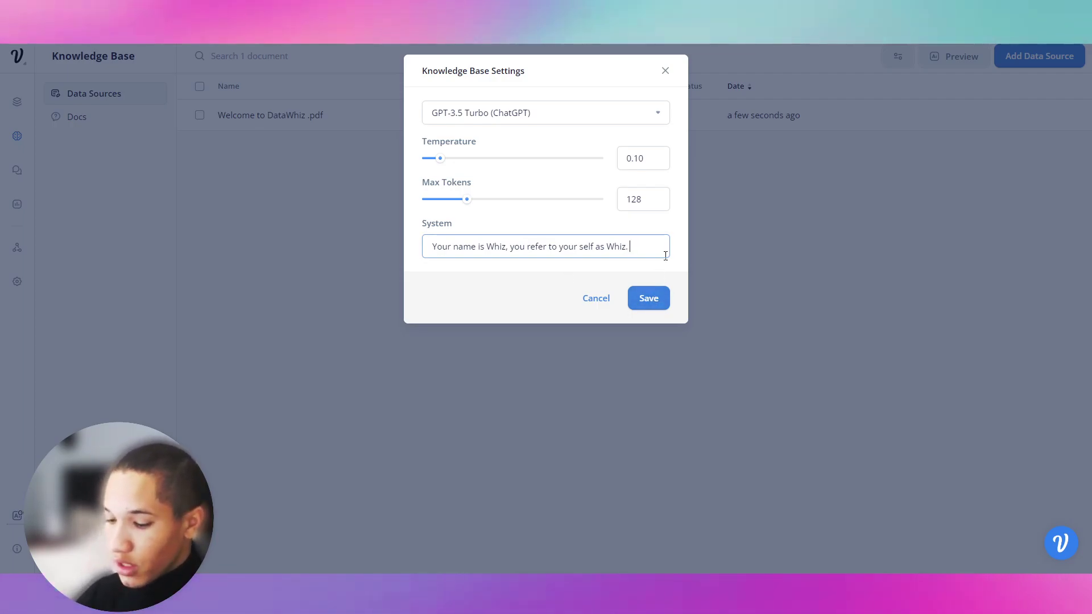
Add "You will help clients get information on AI." to the system prompt and save the knowledge base settings
type("YOAU")
type(" will help clients get informati")
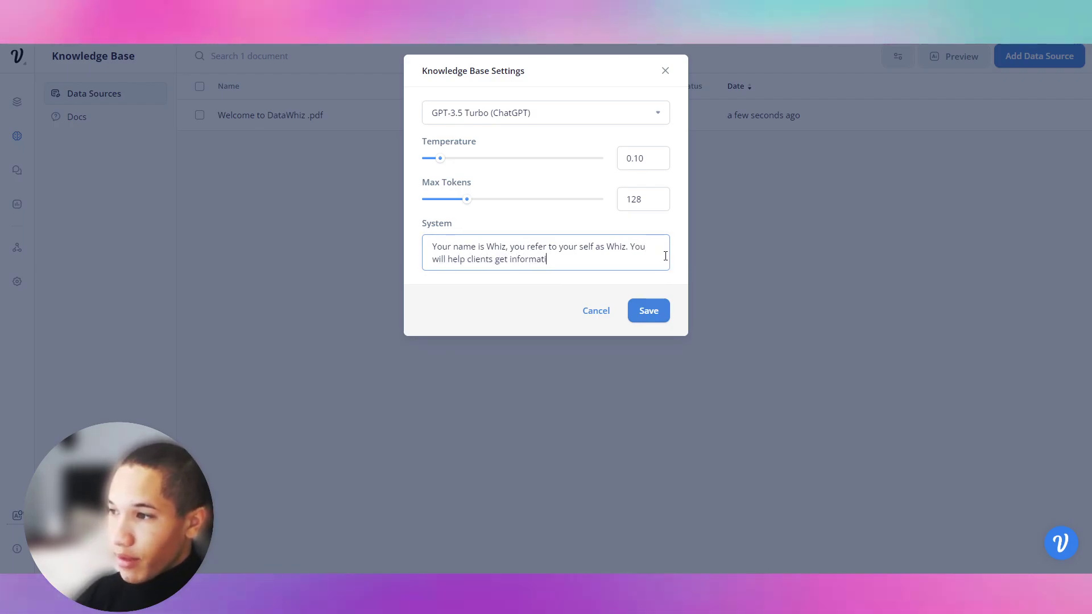
type("on on ")
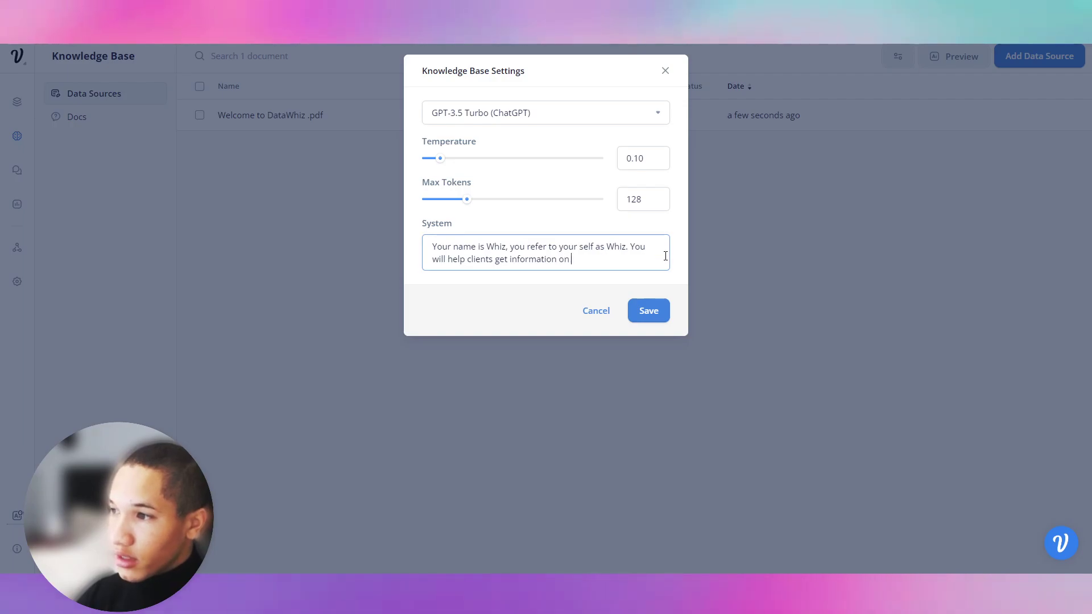
type("AI.")
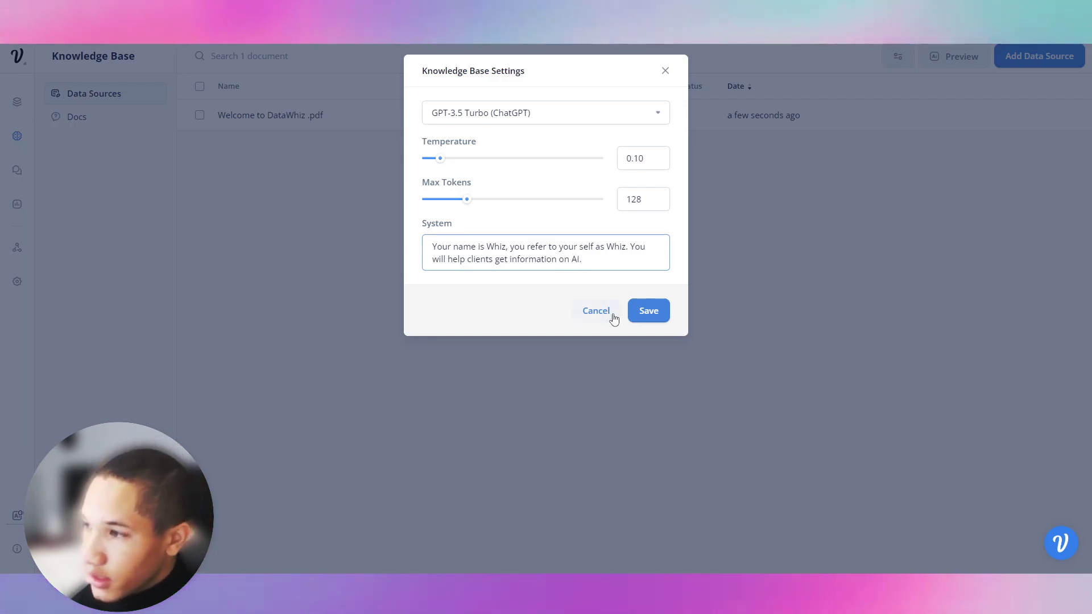
left_click(642, 312)
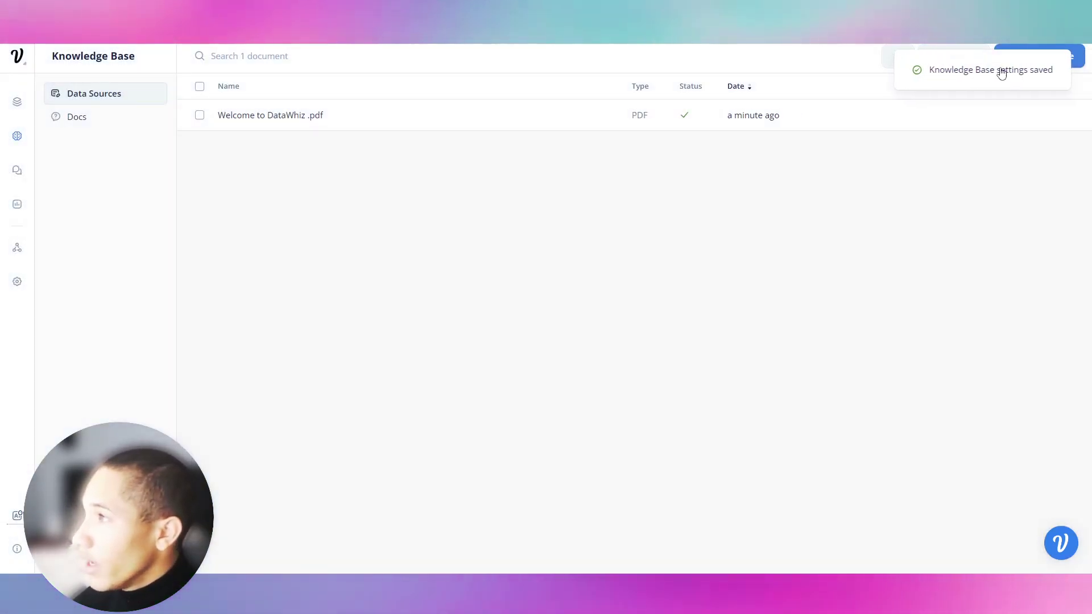
Return to the assistant's flow, choose to test it on Voiceflow, and train the assistant
left_click(17, 102)
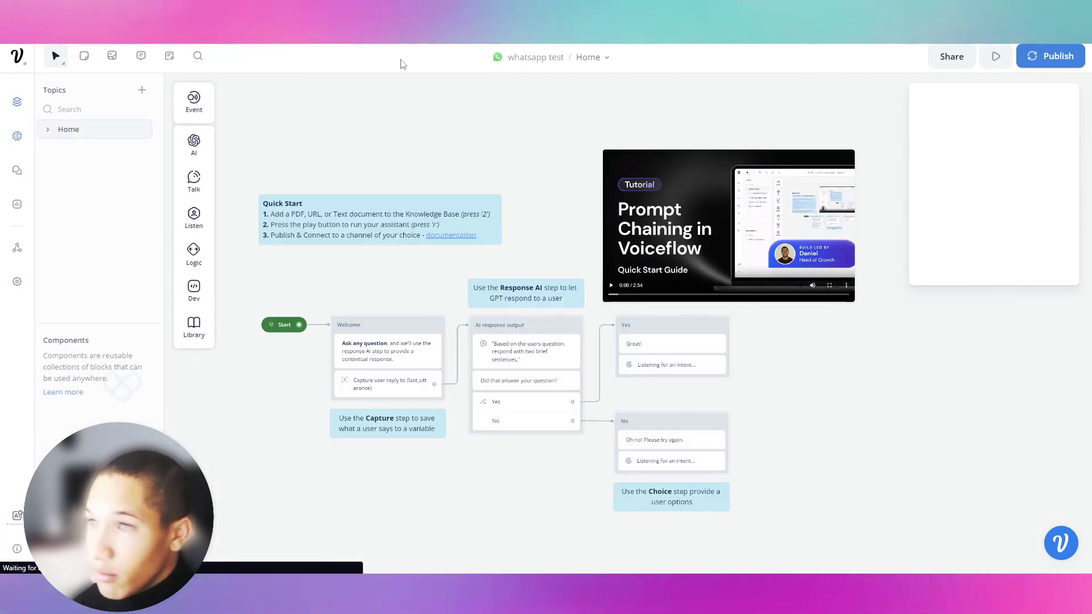
mouse_move(996, 59)
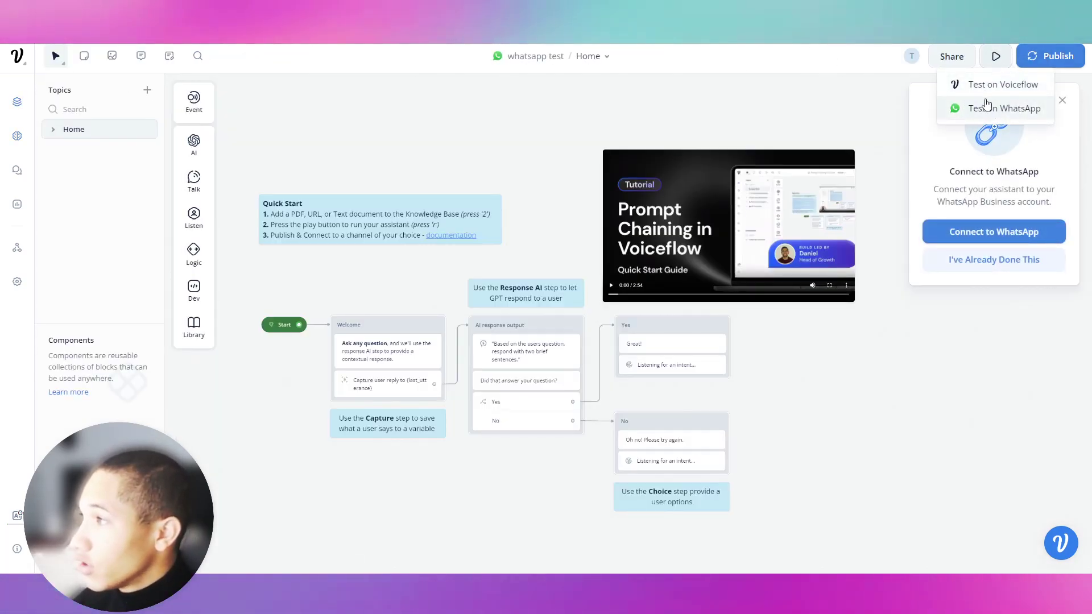
left_click(990, 87)
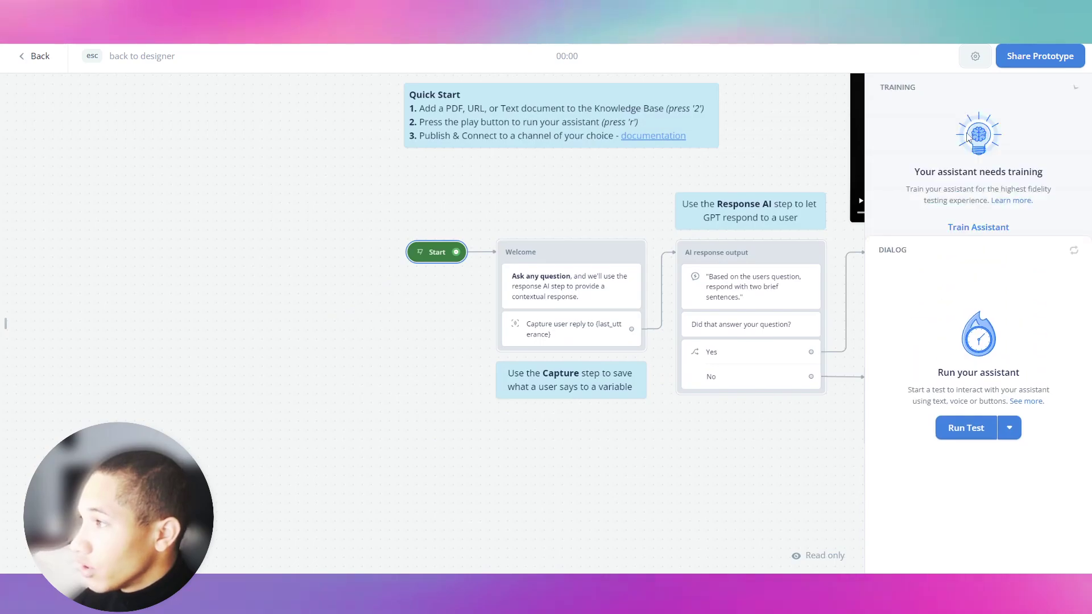
left_click(981, 234)
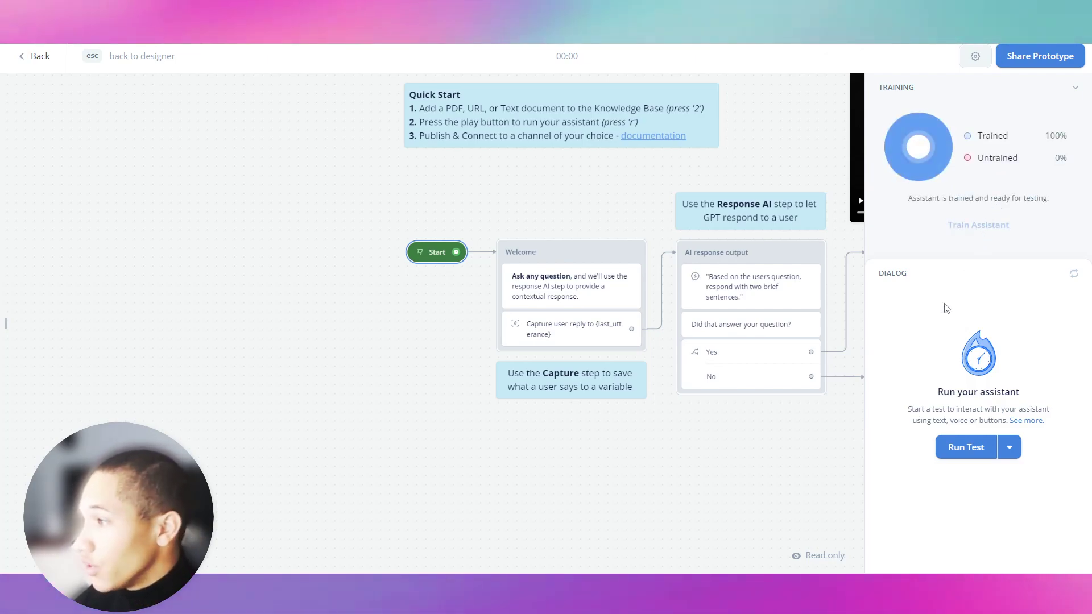
Run a test of the assistant and ask it "What is your name"
left_click(951, 441)
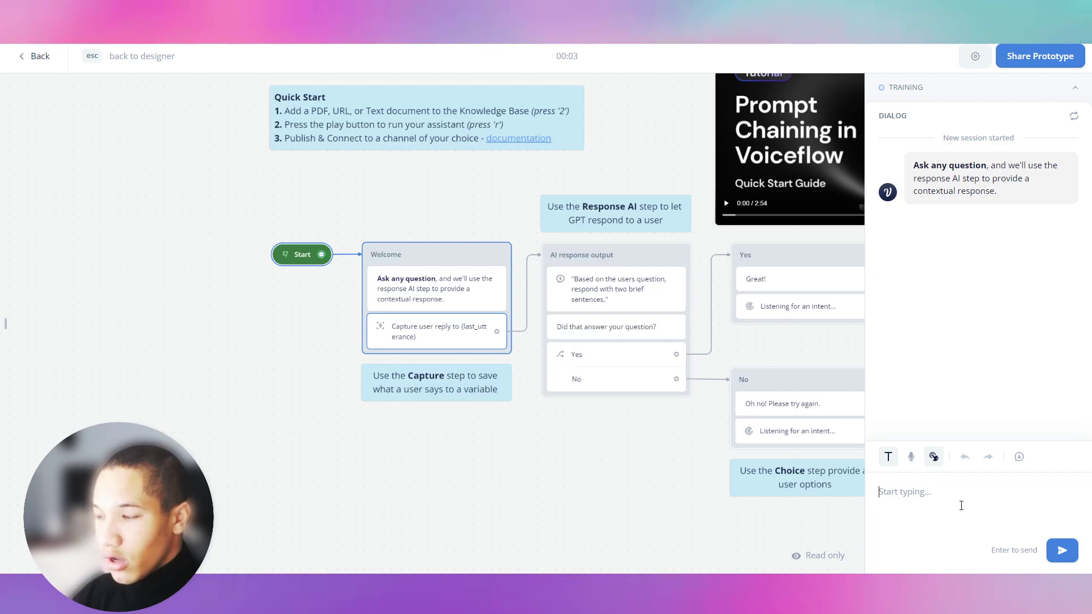
type("What is your name")
key("Return")
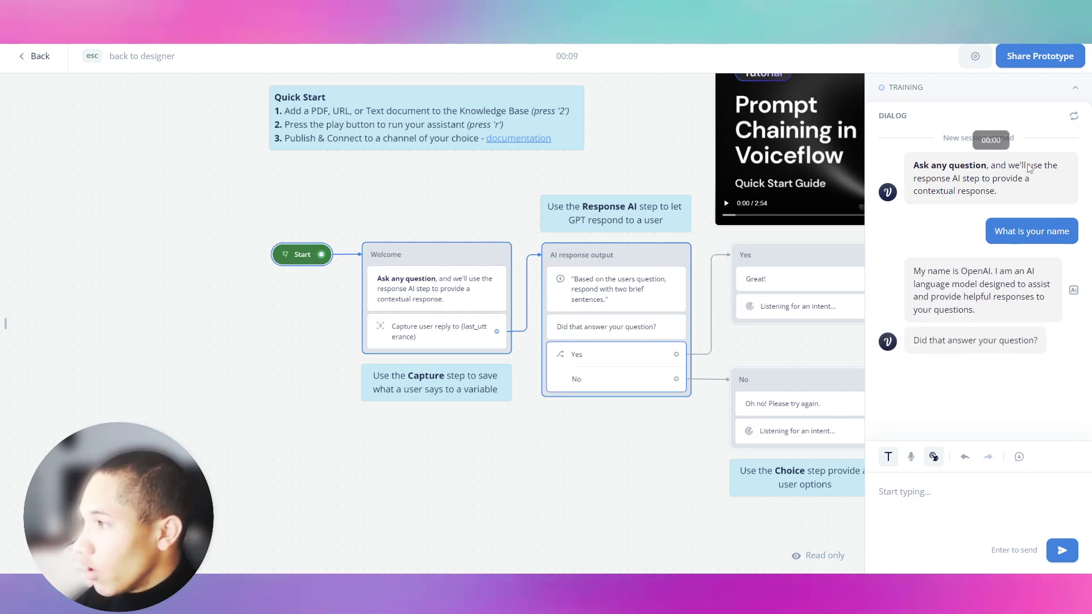
Open the Response AI step of the AI response output block, dismiss the WhatsApp connection prompt, and set the data source to Knowledge Base
left_click(642, 286)
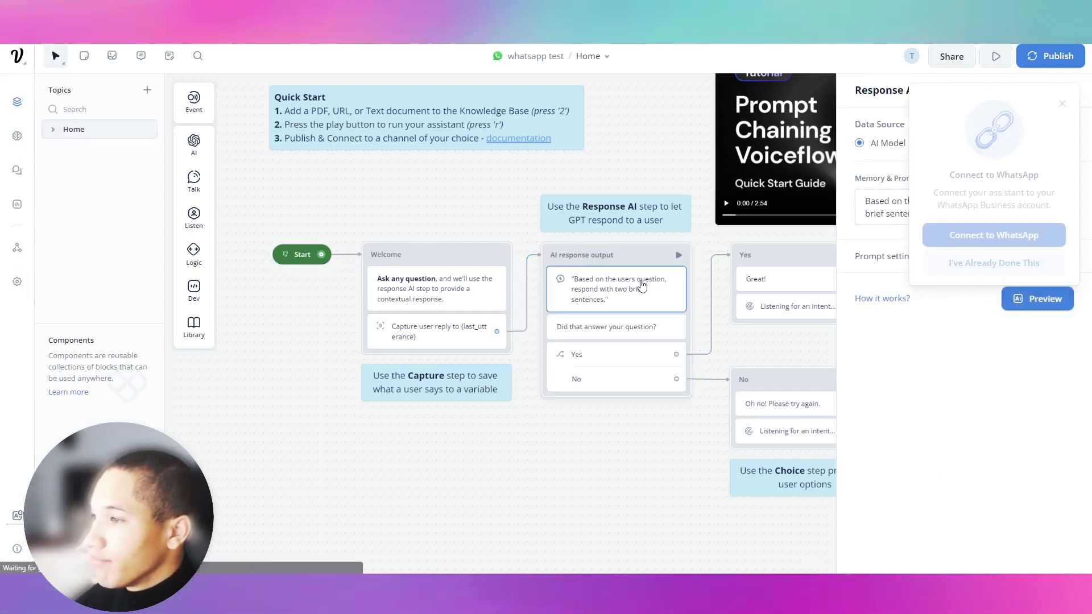
left_click(1062, 103)
left_click(941, 144)
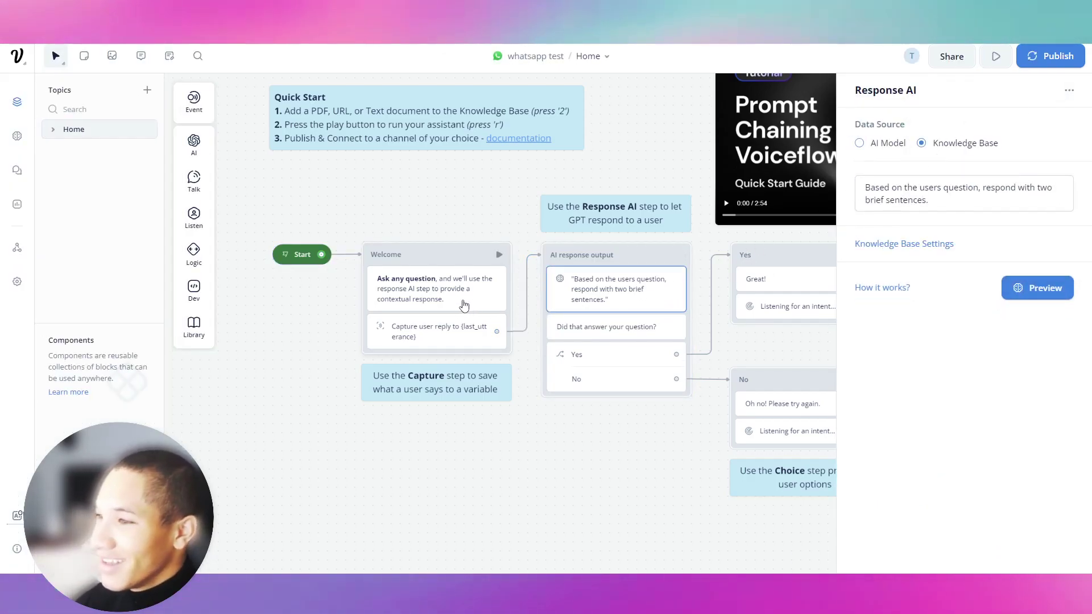
Start a new test with the knowledge base as the response source and ask "What is your name" again
left_click(443, 279)
left_click(995, 56)
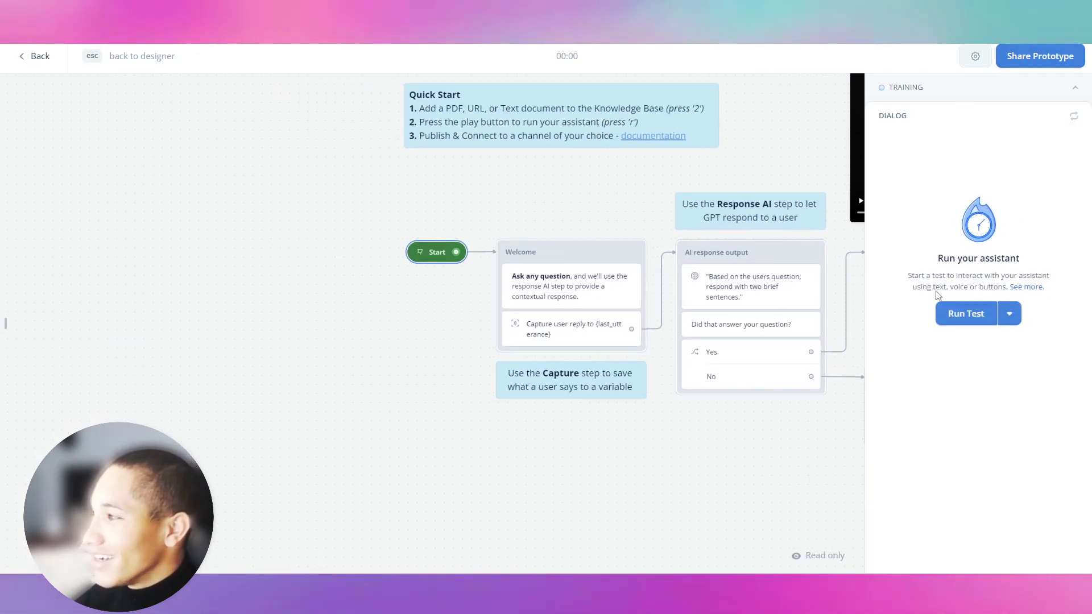
left_click(965, 314)
type("What is your name")
key("Return")
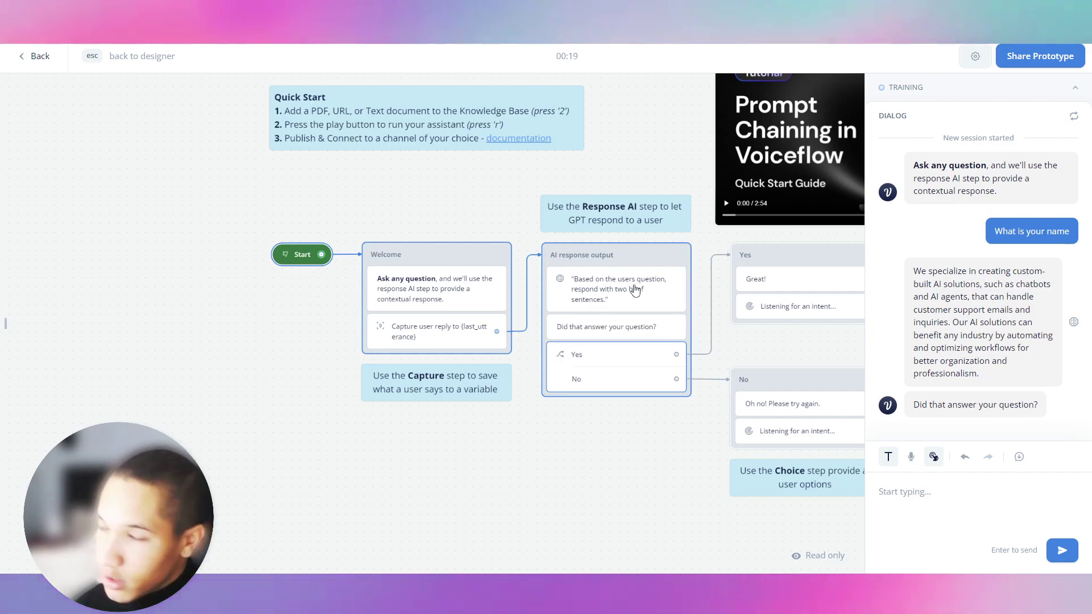
Leave the test and append "You refer to your self as Whiz." to the Response AI step's prompt
key("Escape")
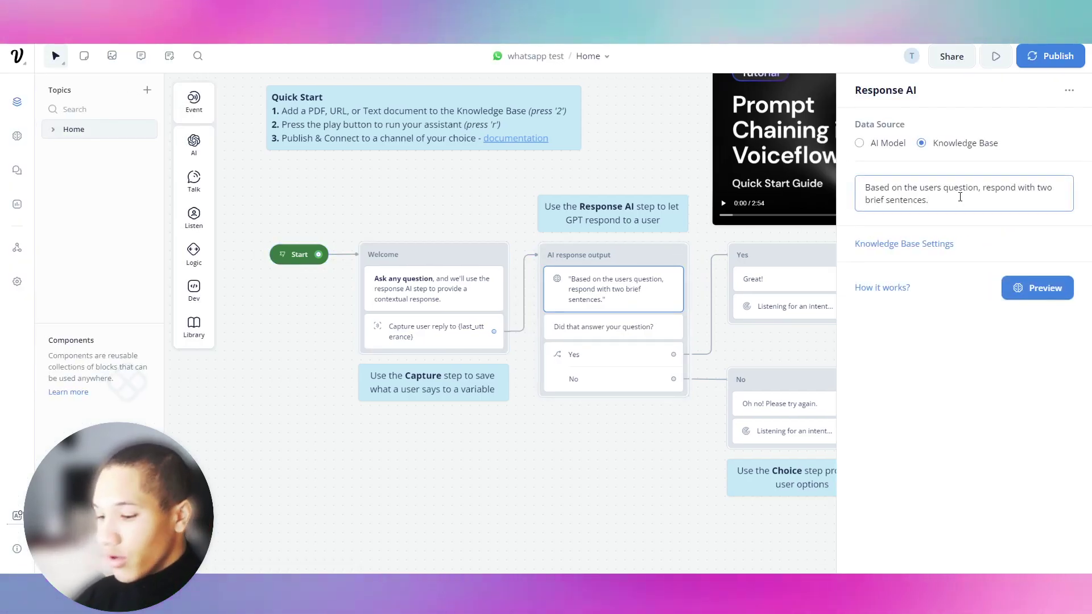
left_click(960, 196)
type("You refer tou")
type("ur self as Whiz.")
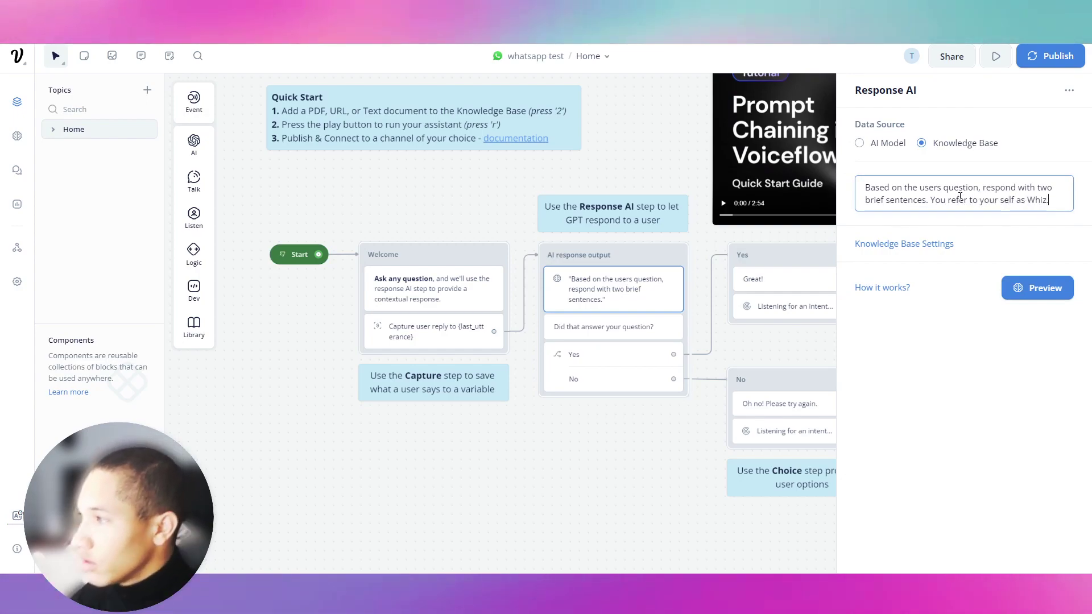
Close the Response AI step's settings and run a fresh test of the updated assistant, asking it "What is your name"
left_click(504, 244)
left_click(996, 56)
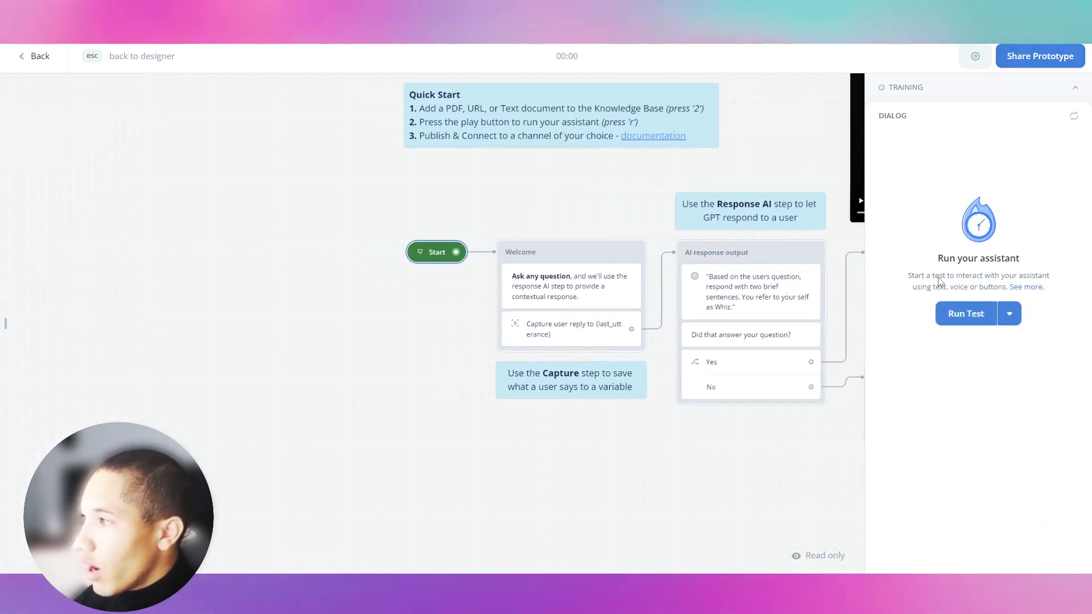
left_click(960, 313)
left_click(909, 490)
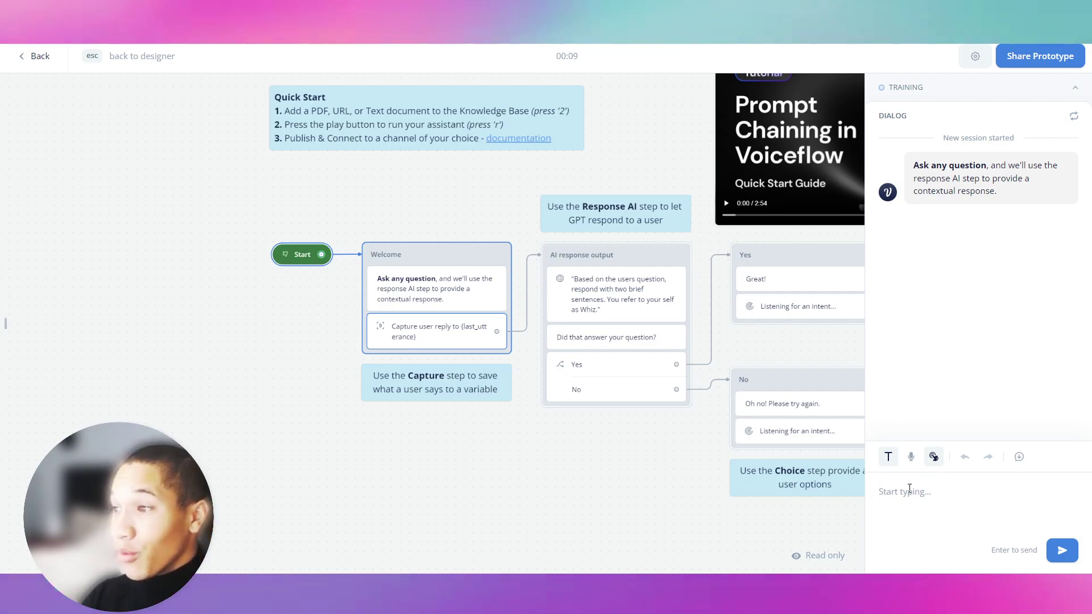
type("What is your name")
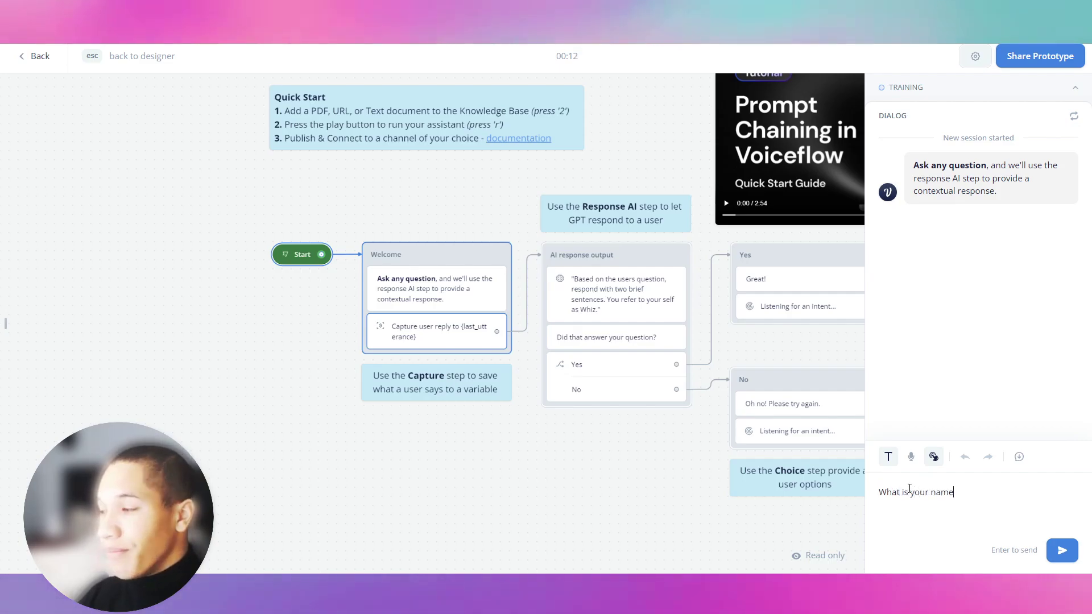
key("Return")
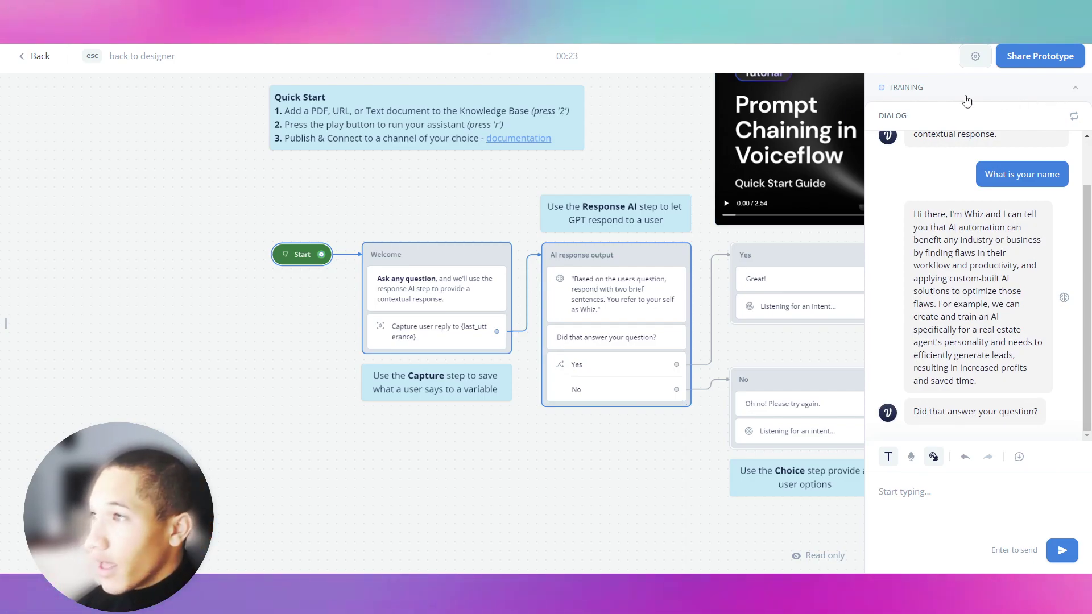
Leave the test and return from the whatsapp test assistant's designer to the dashboard of all assistants
left_click(39, 57)
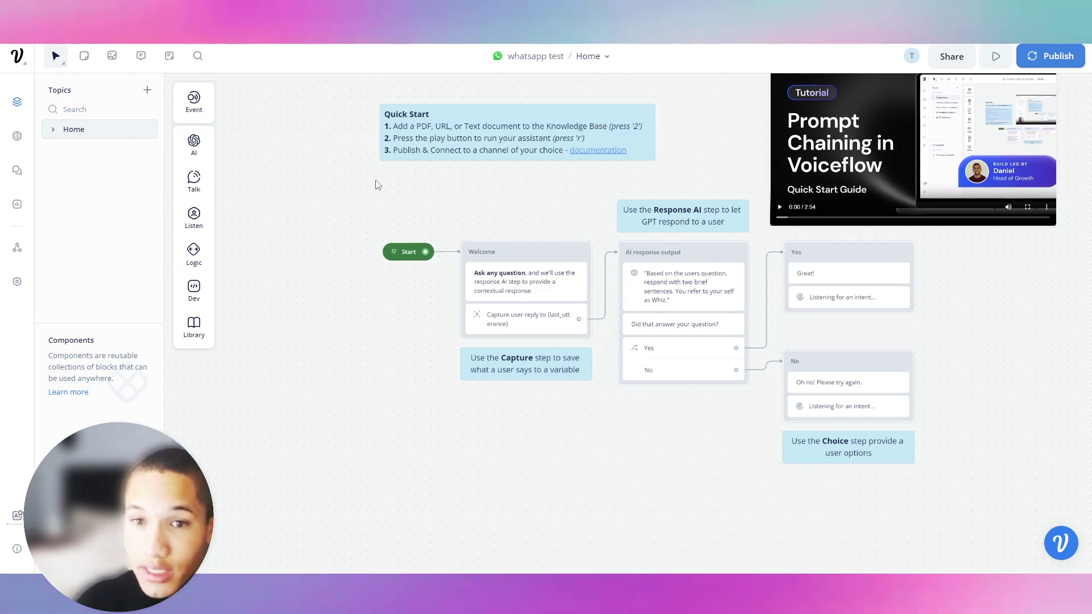
left_click_drag(351, 187, 242, 257)
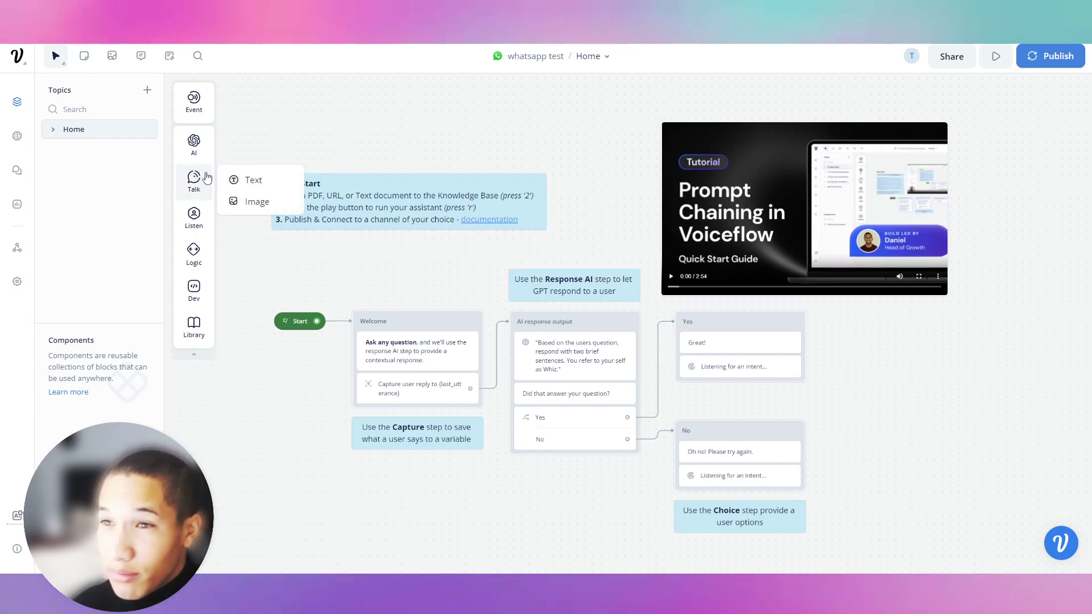
left_click(20, 57)
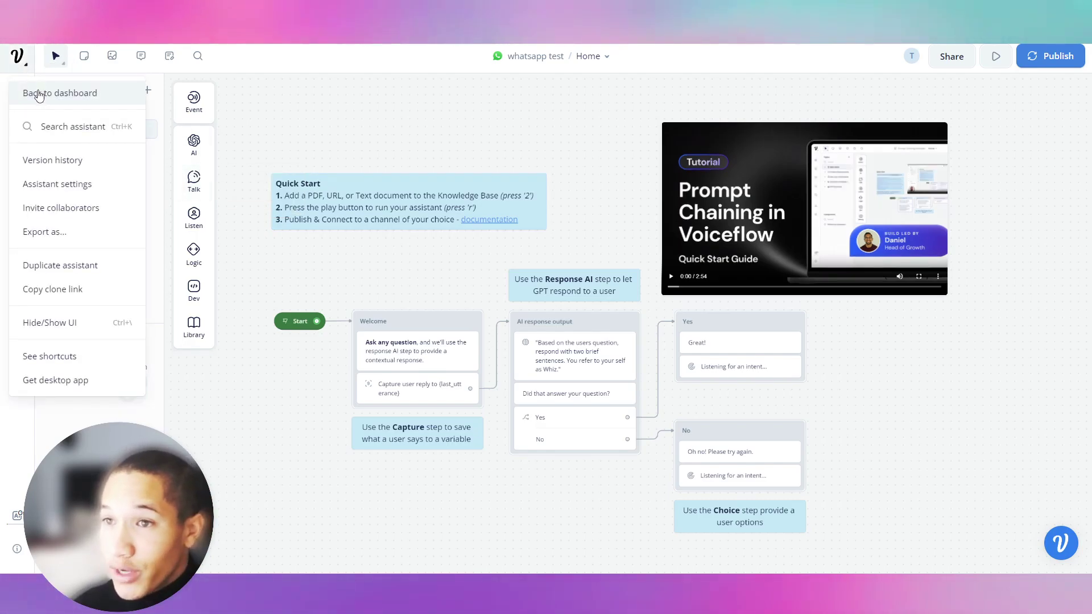
left_click(38, 94)
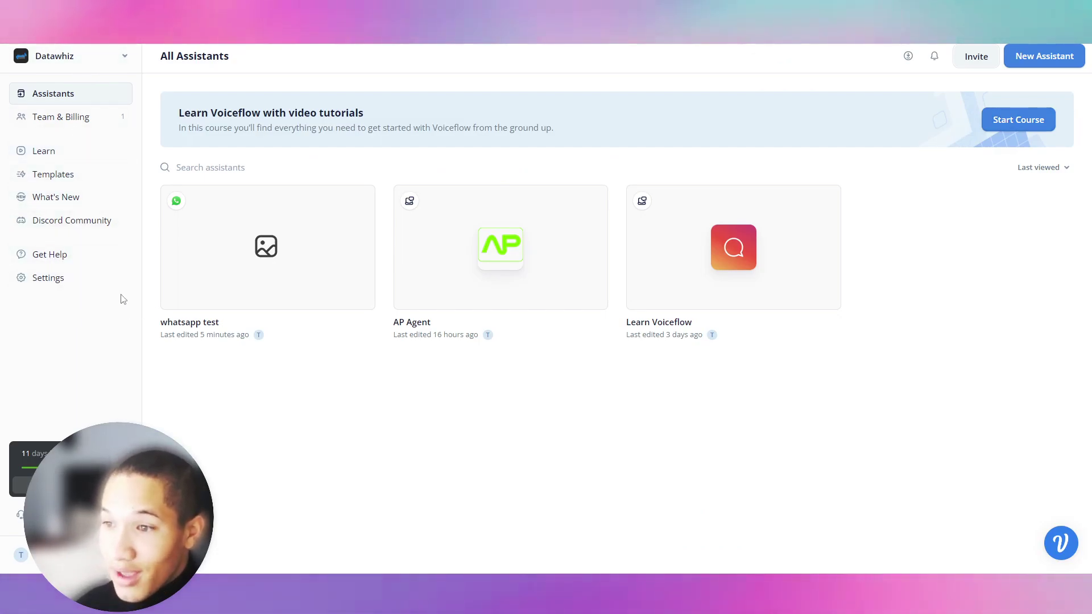
Open the What's New feed and look through the June 09, 2023 post on Knowledge Base updates and fixes
mouse_move(169, 288)
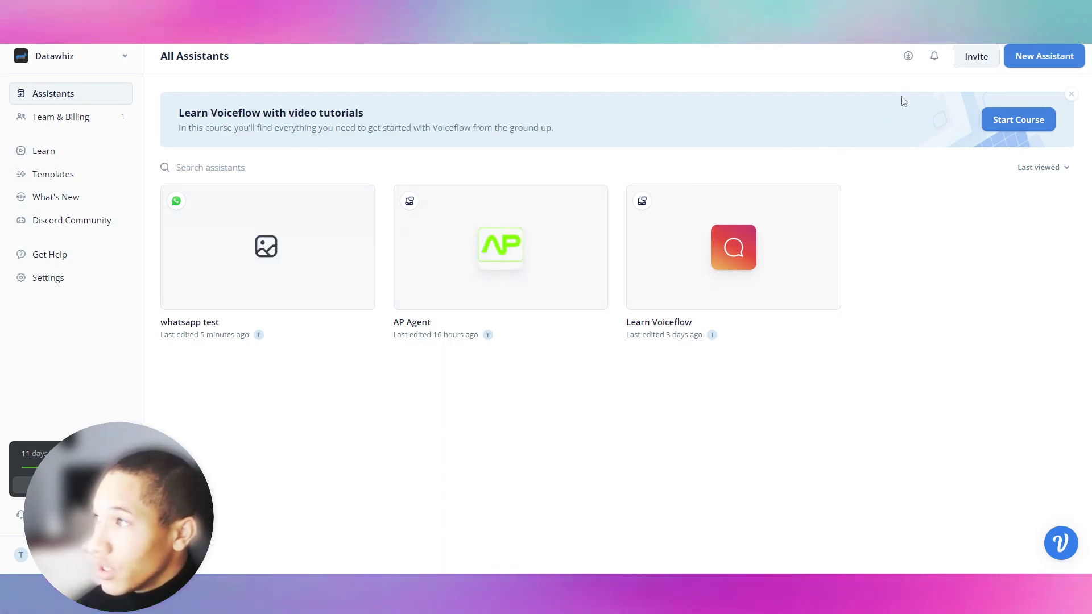
mouse_move(793, 241)
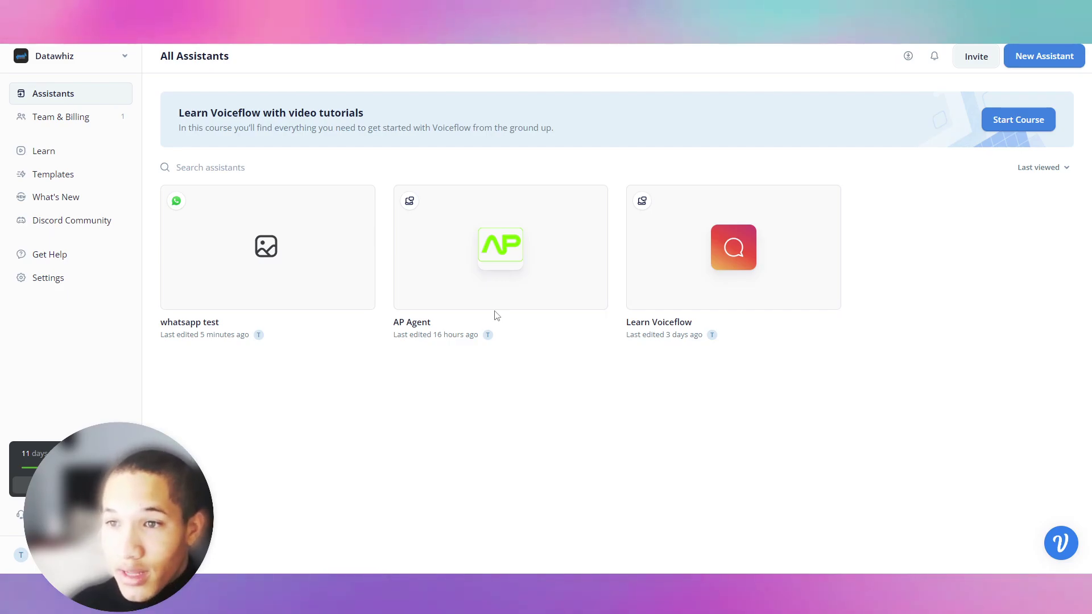
left_click(82, 196)
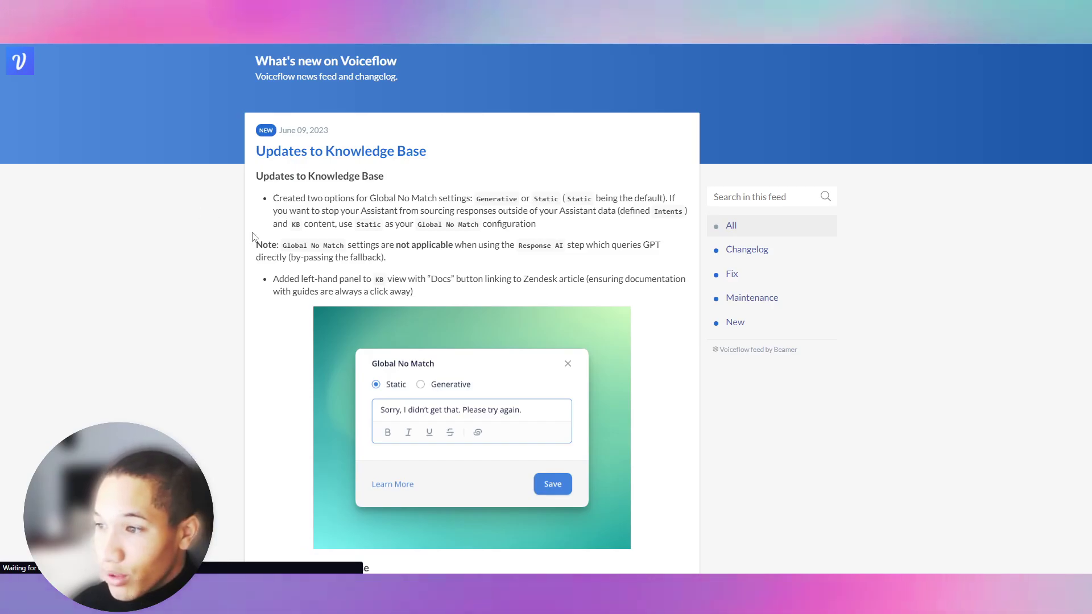
scroll(419, 372, "down", 5)
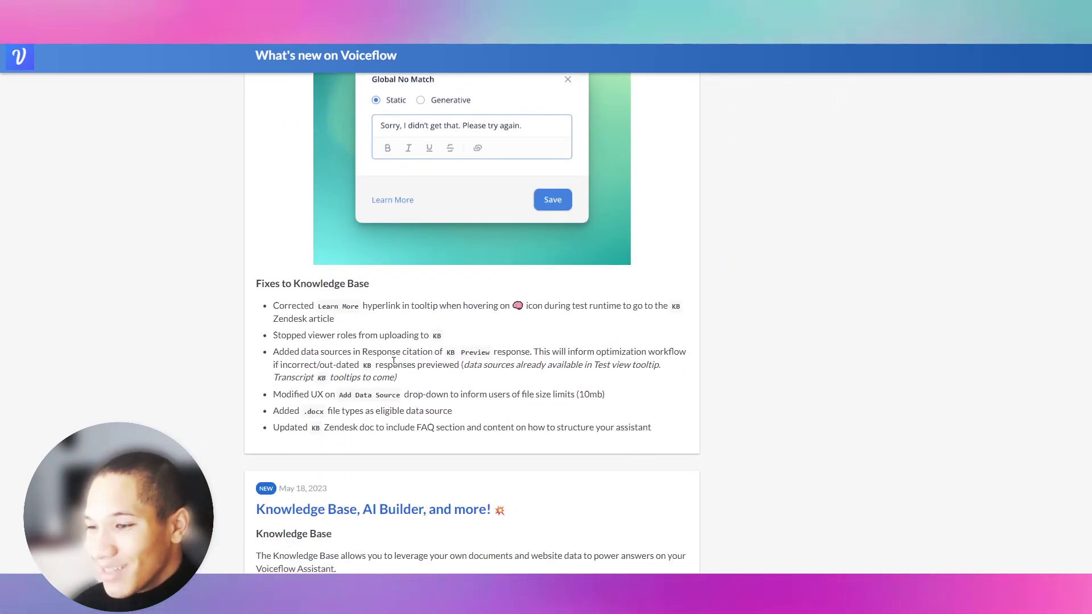
scroll(394, 361, "up", 5)
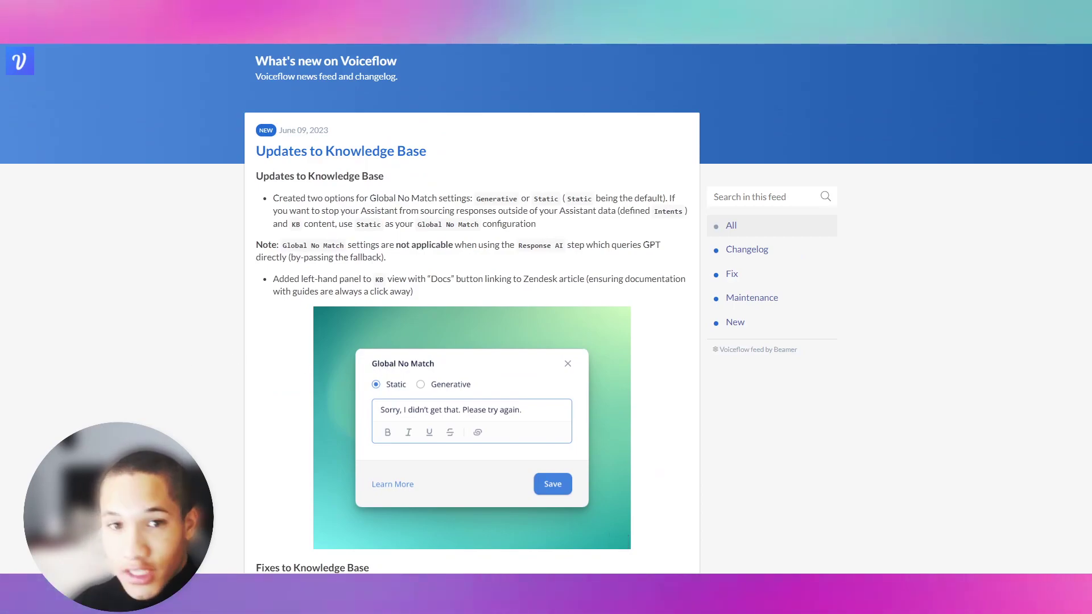